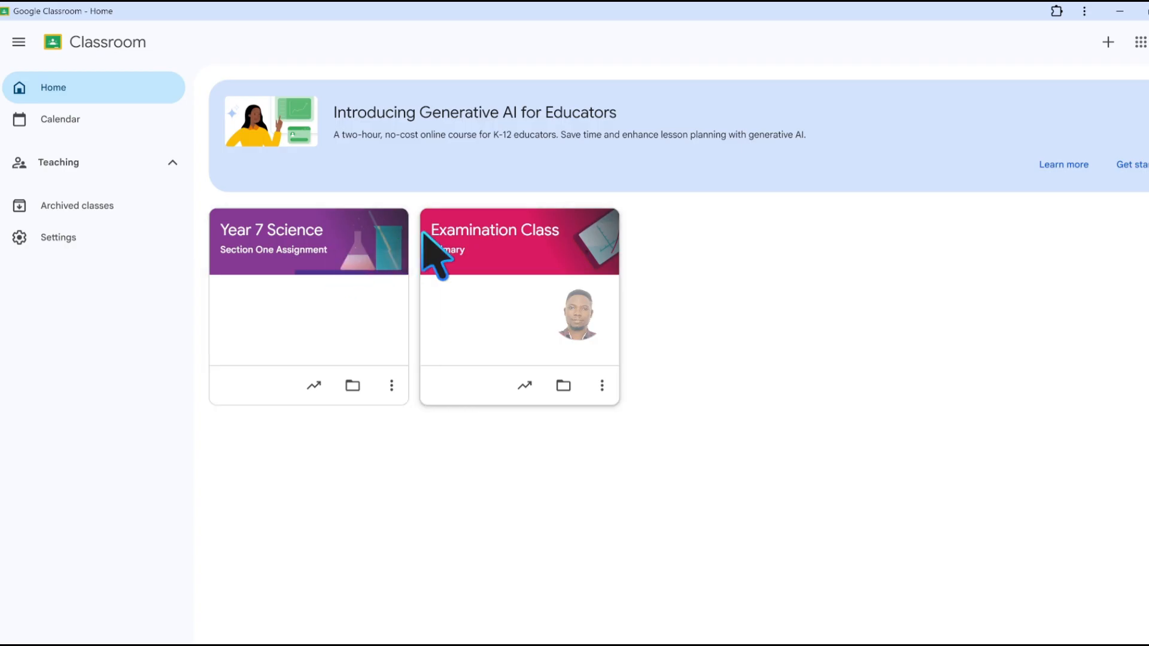
Start creating a new class and accept the notice about not using Classroom at a school with students
click(1108, 42)
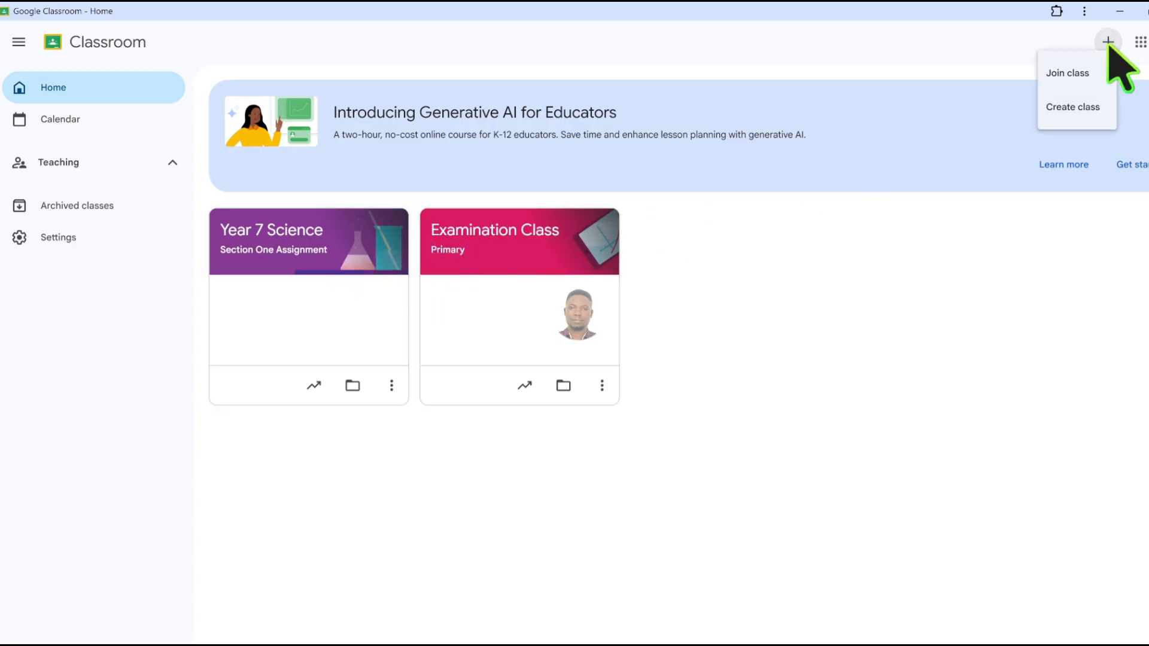
click(1077, 108)
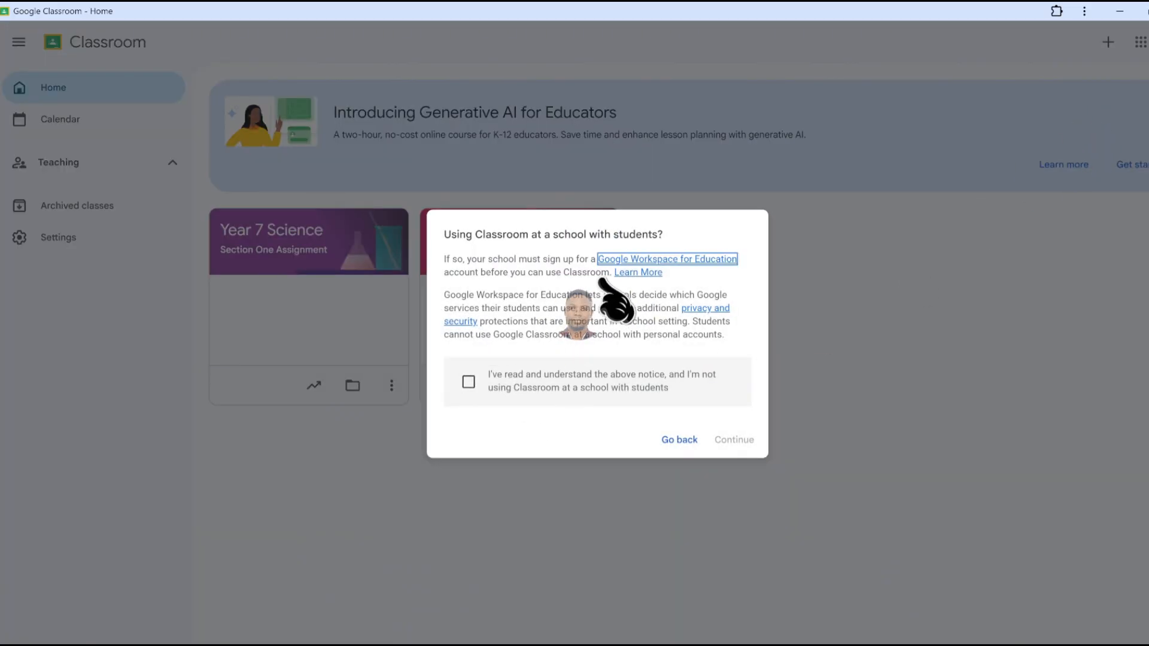
click(468, 382)
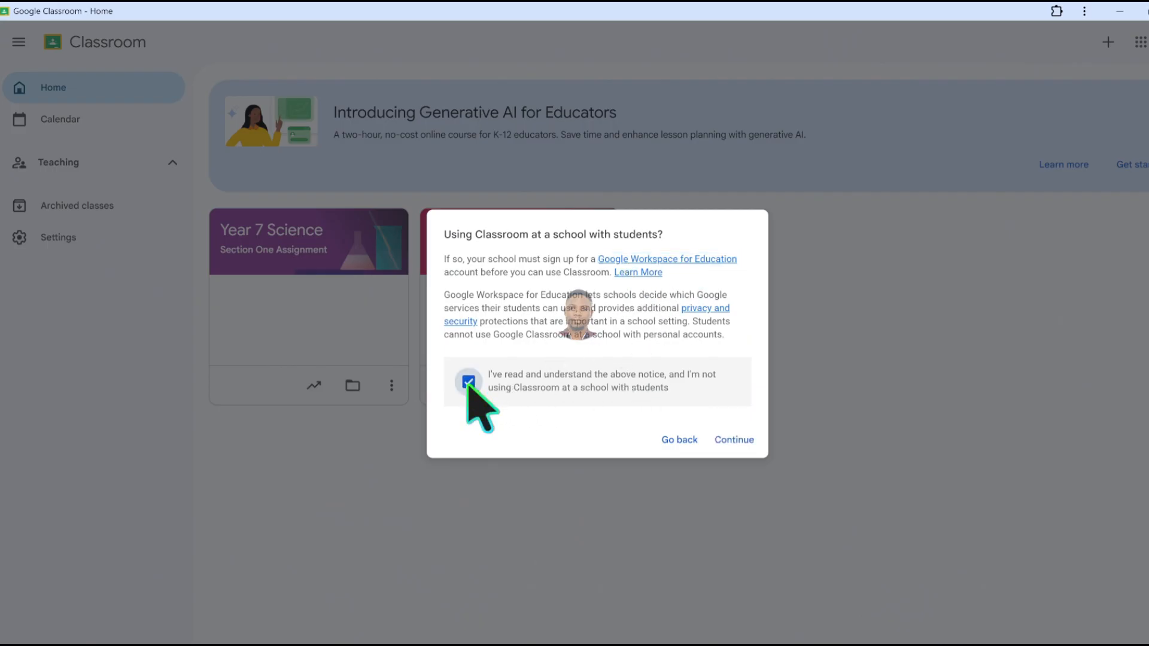
click(735, 441)
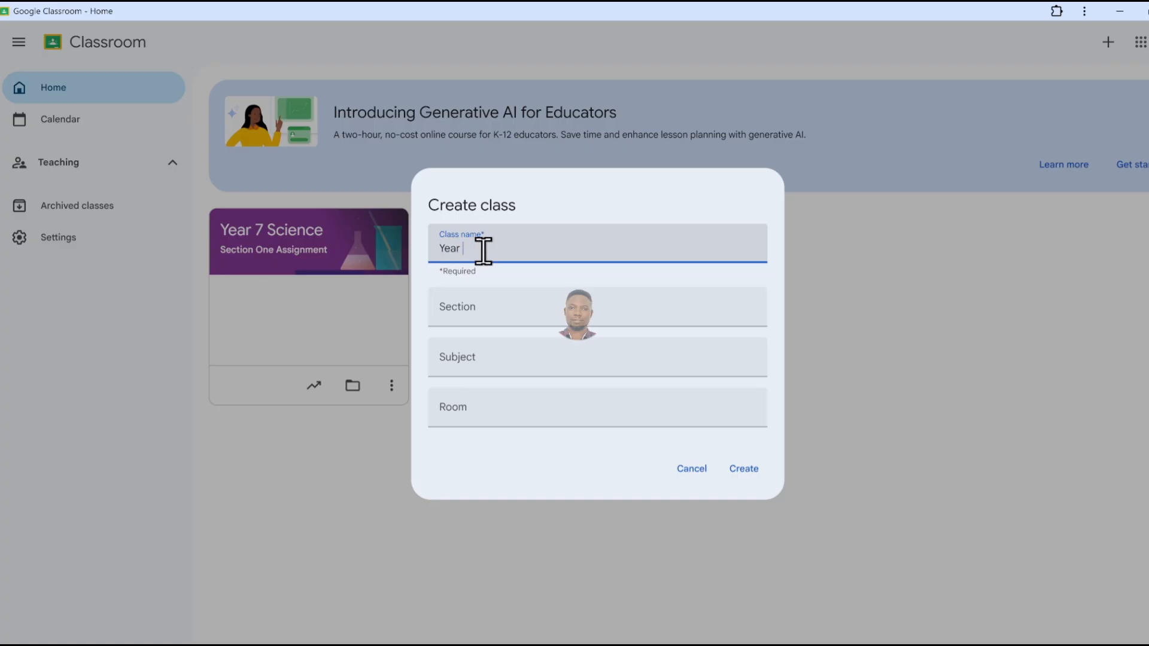
Create the class named "Year 7 Science-B" with section "section B", subject "Biology" and room "C"
text(Science-B)
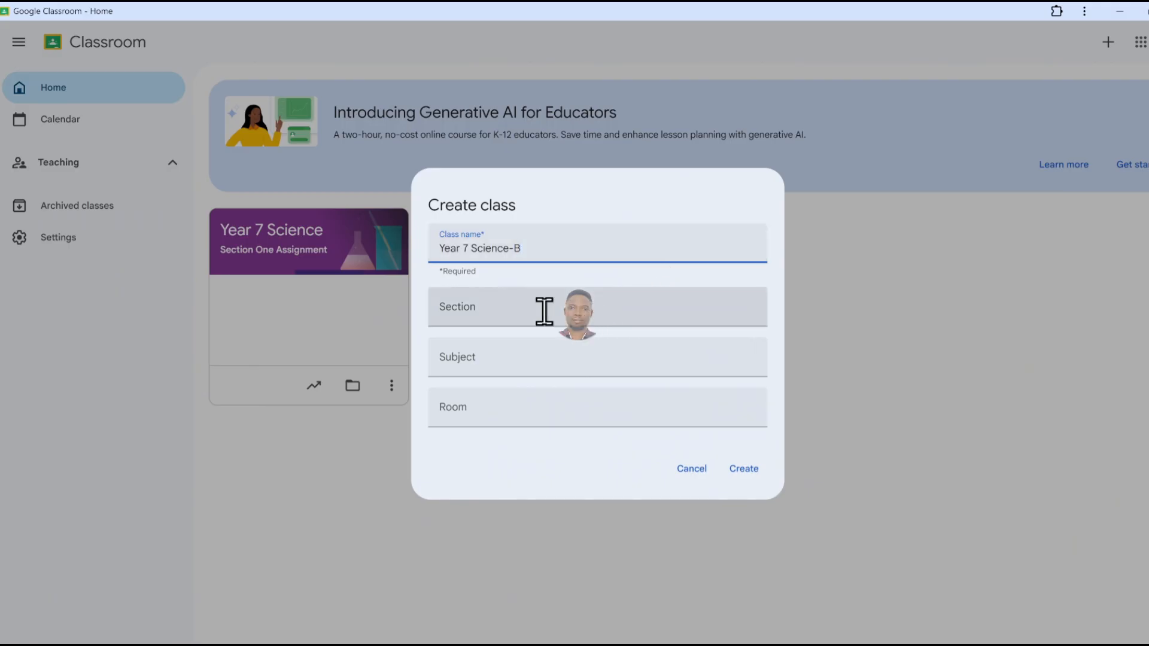
click(579, 309)
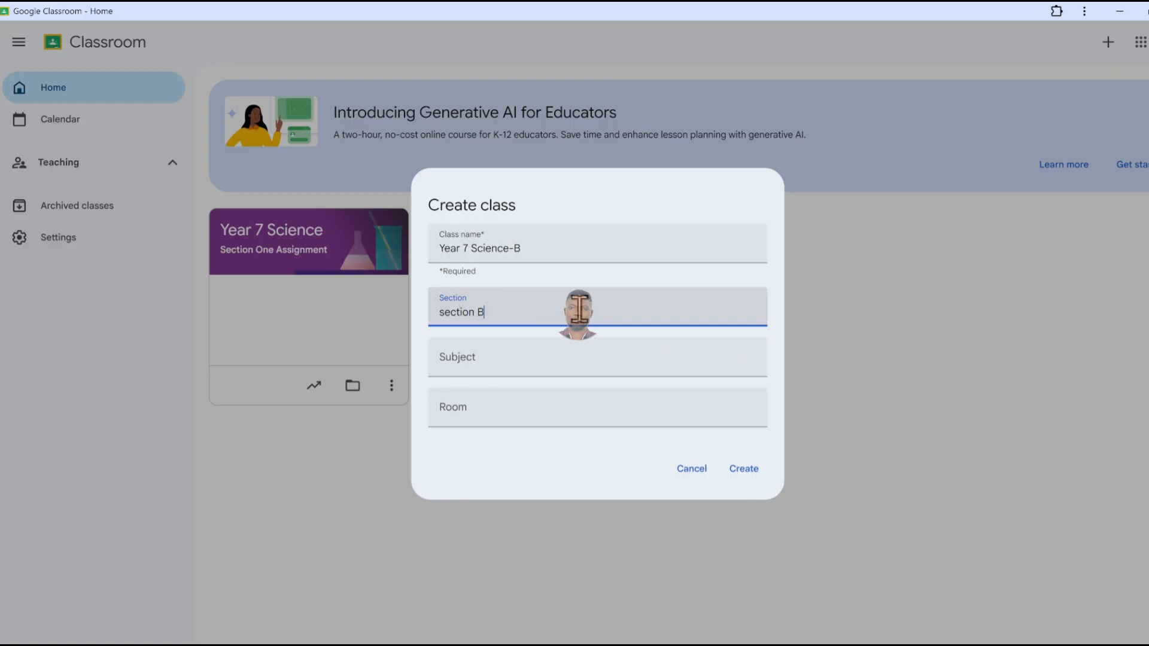
click(520, 357)
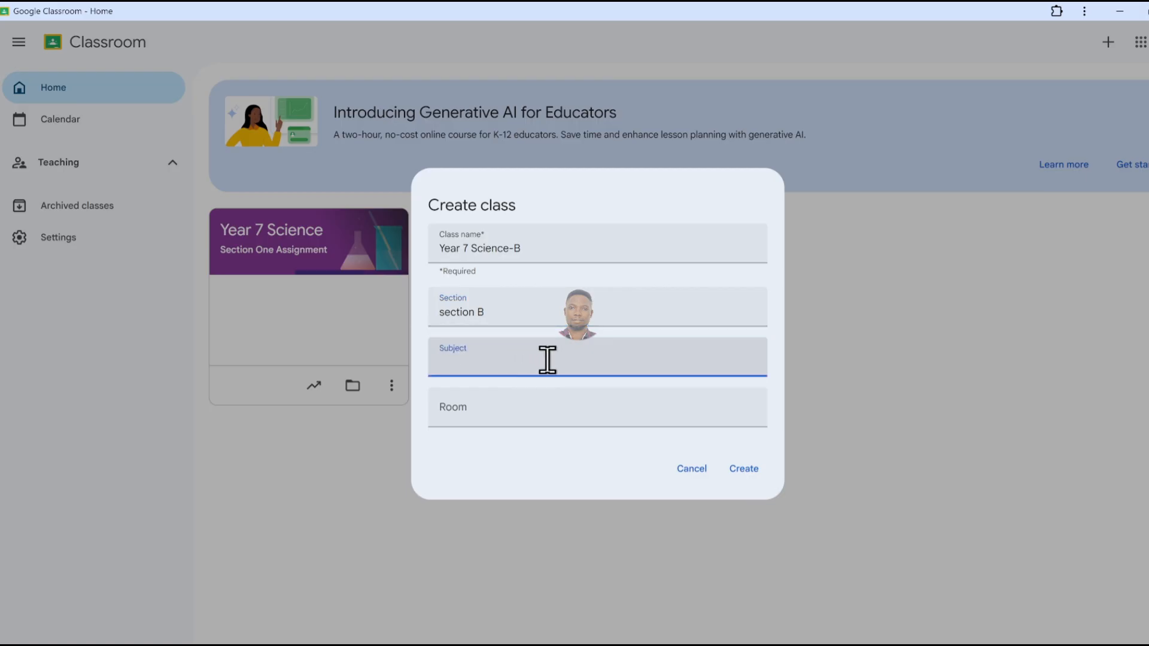
text(Biolo)
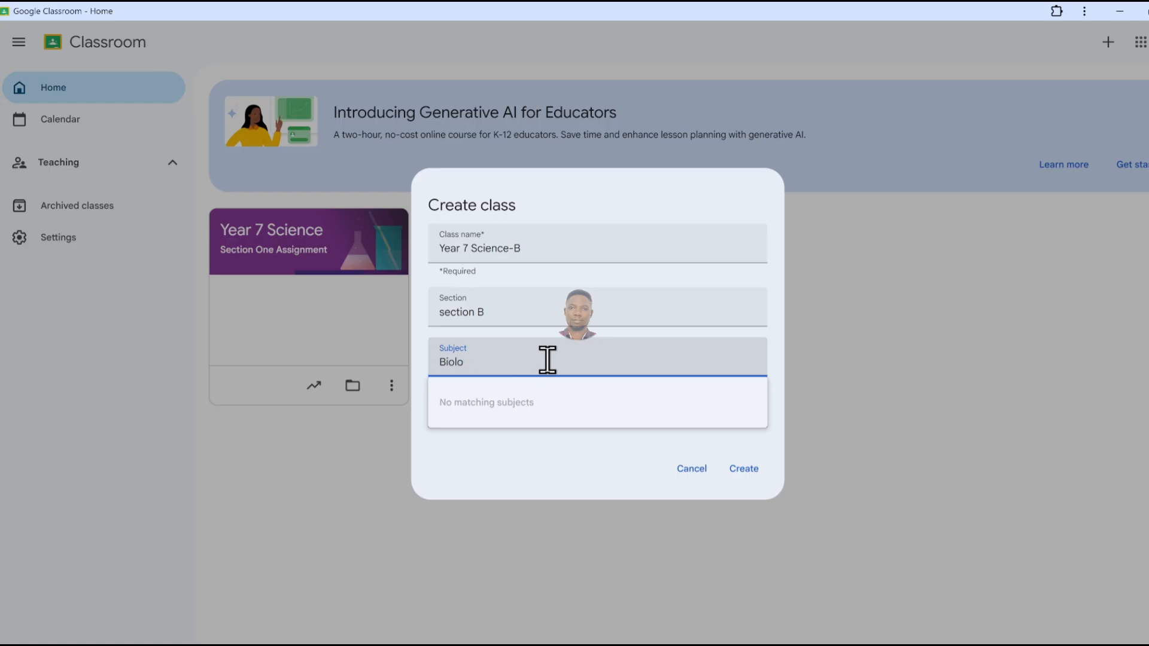
text(gy)
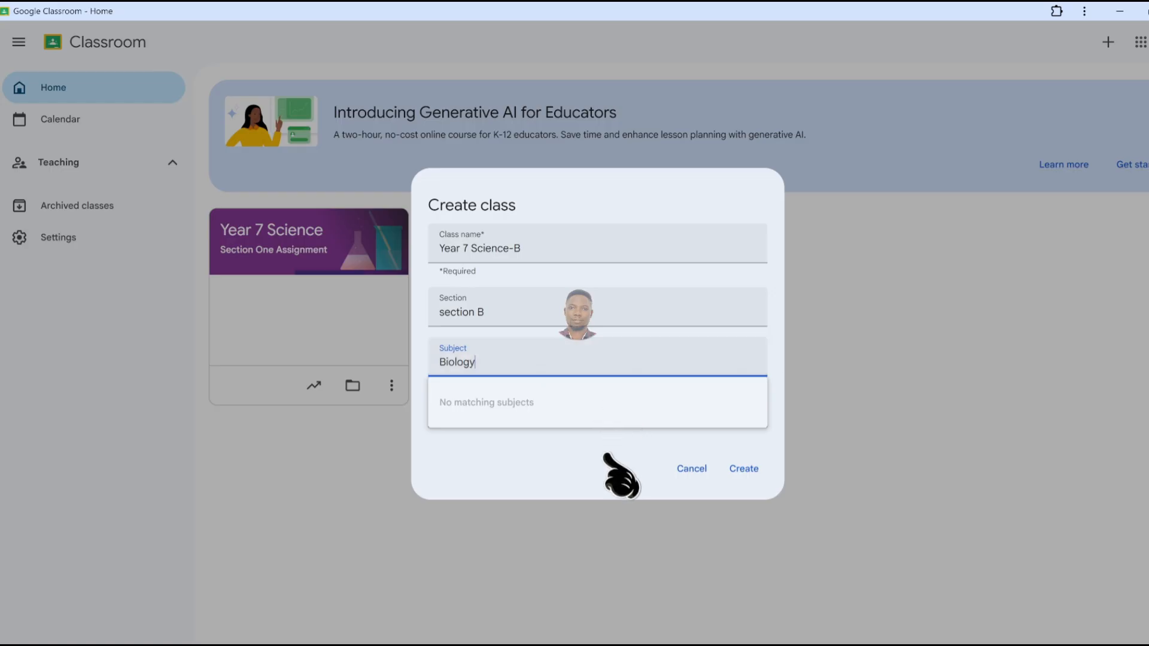
click(616, 474)
click(546, 408)
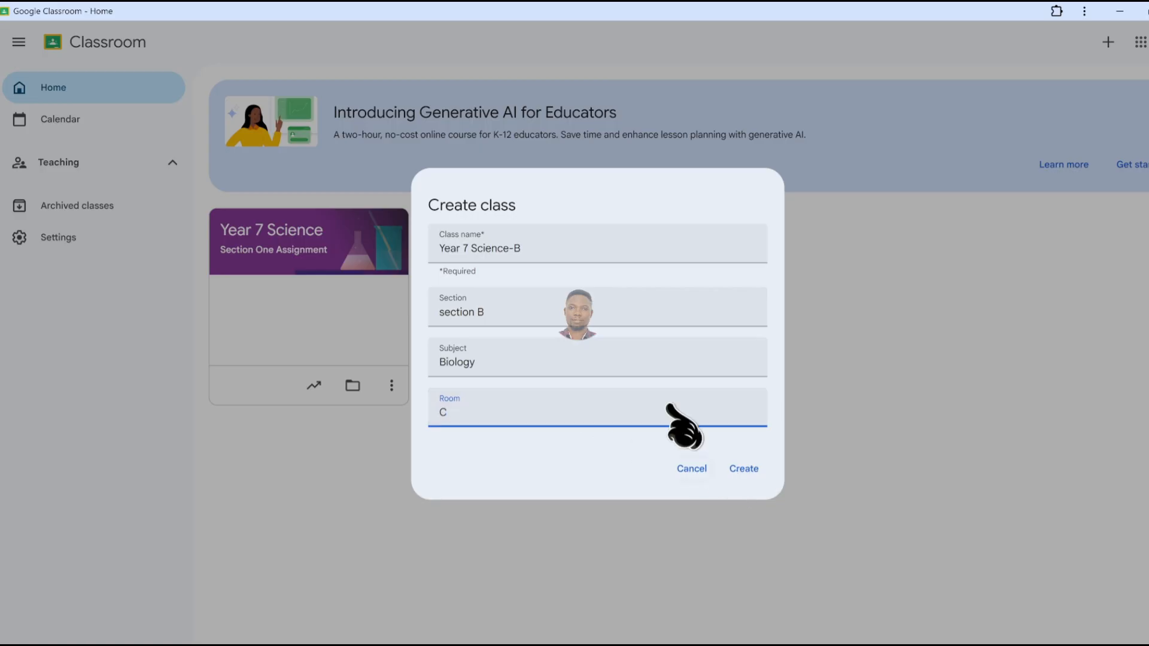
click(744, 469)
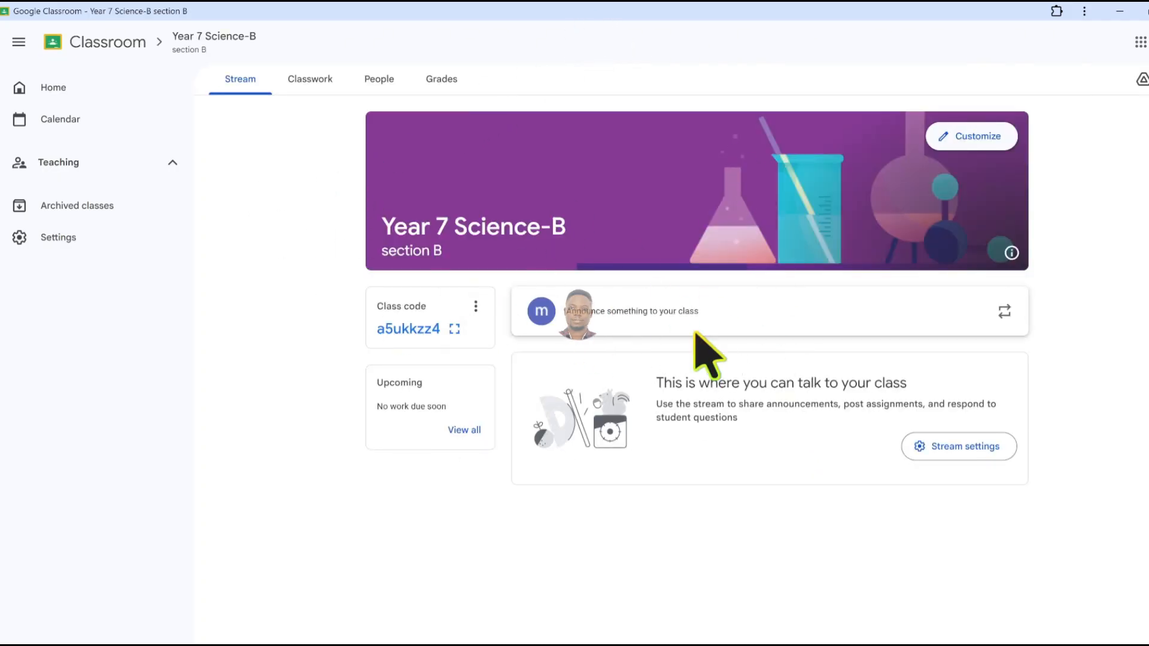
Reopen the Year 7 Science-B class from the home page and view its class code and code-sharing options
click(72, 96)
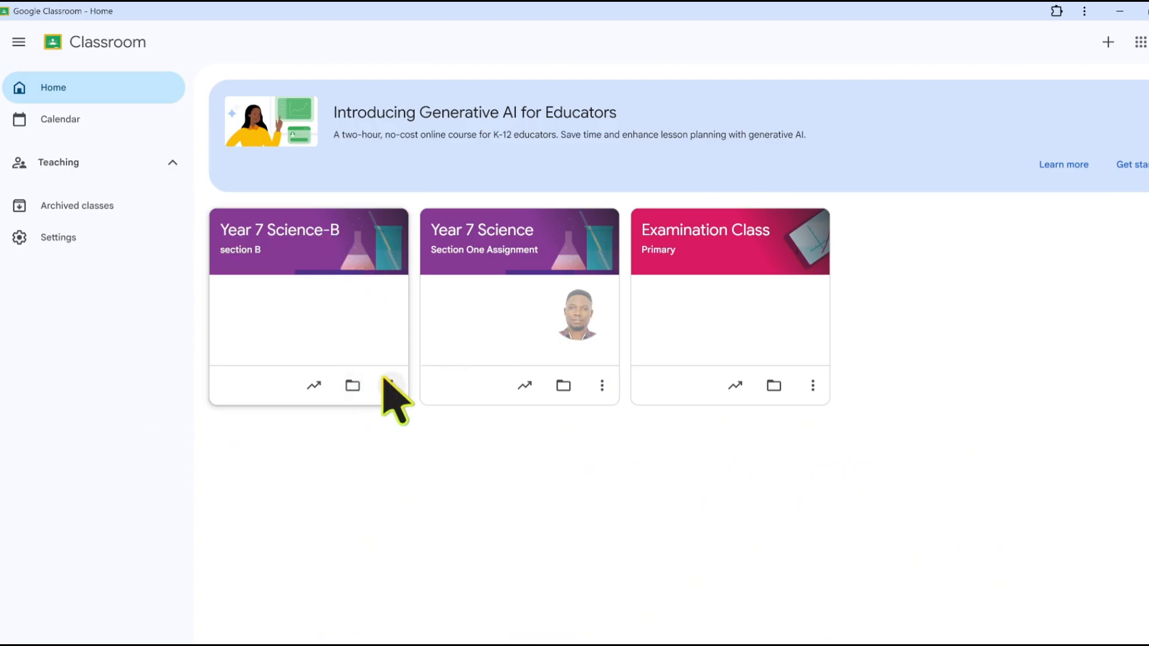
click(257, 235)
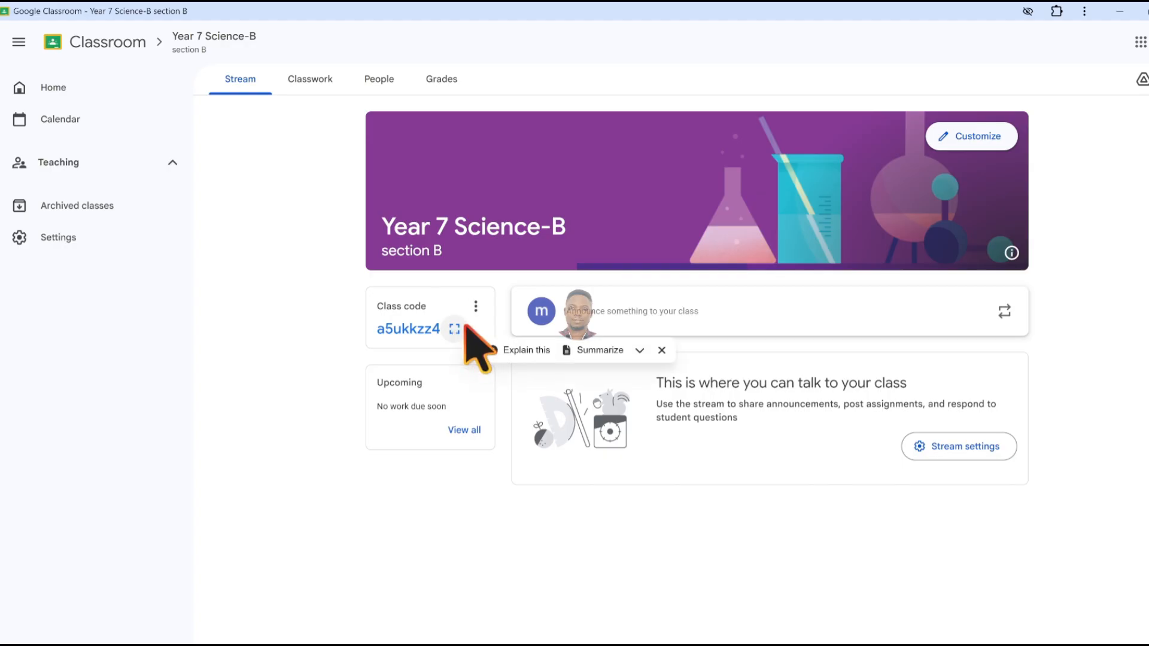
click(454, 329)
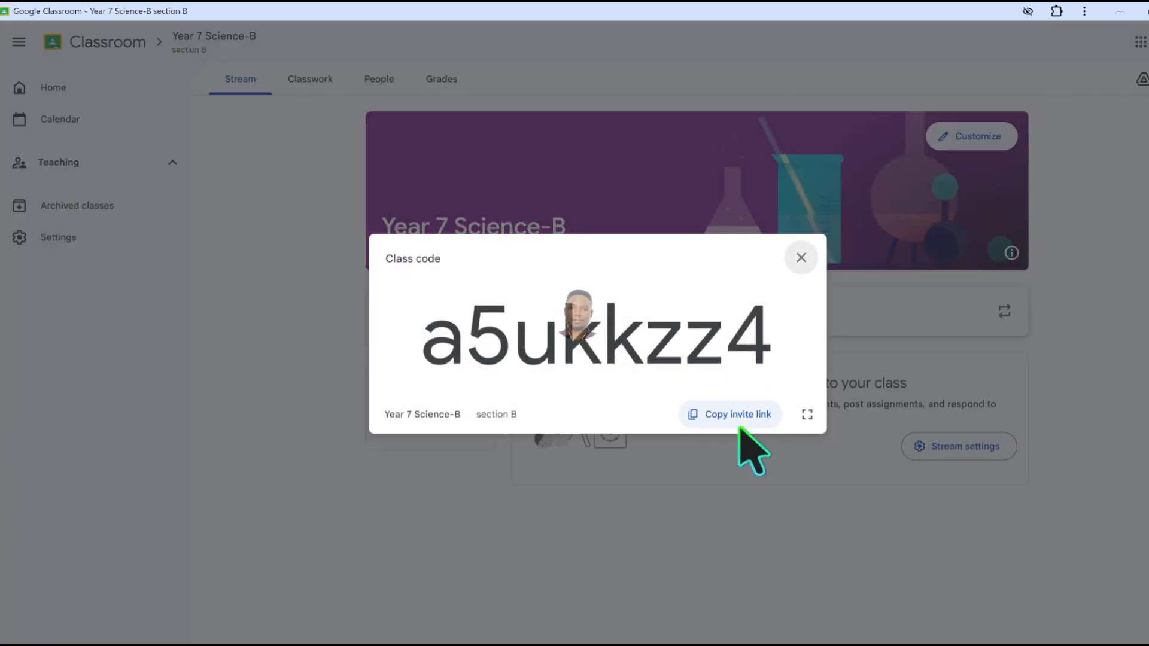
click(801, 257)
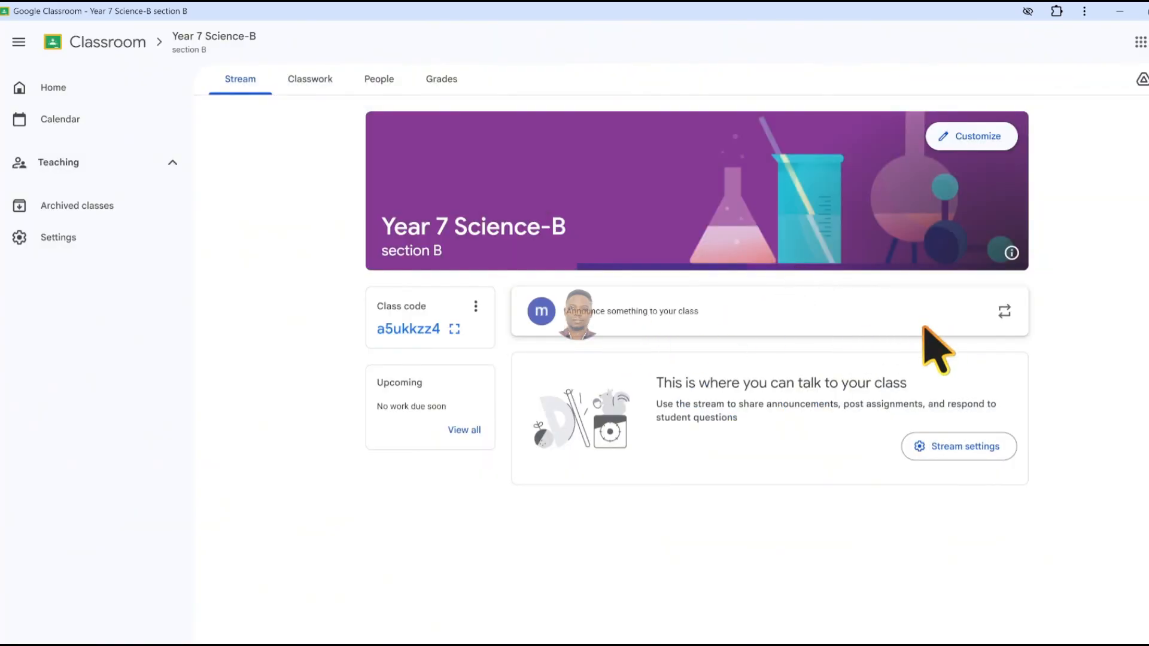
click(476, 306)
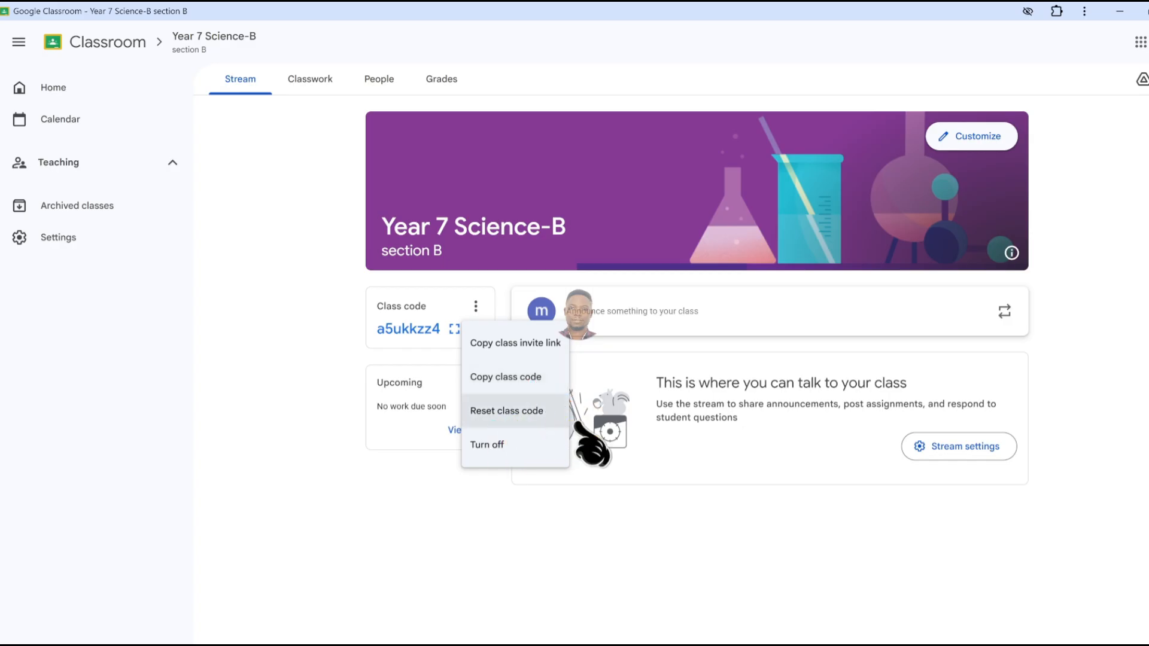
click(575, 497)
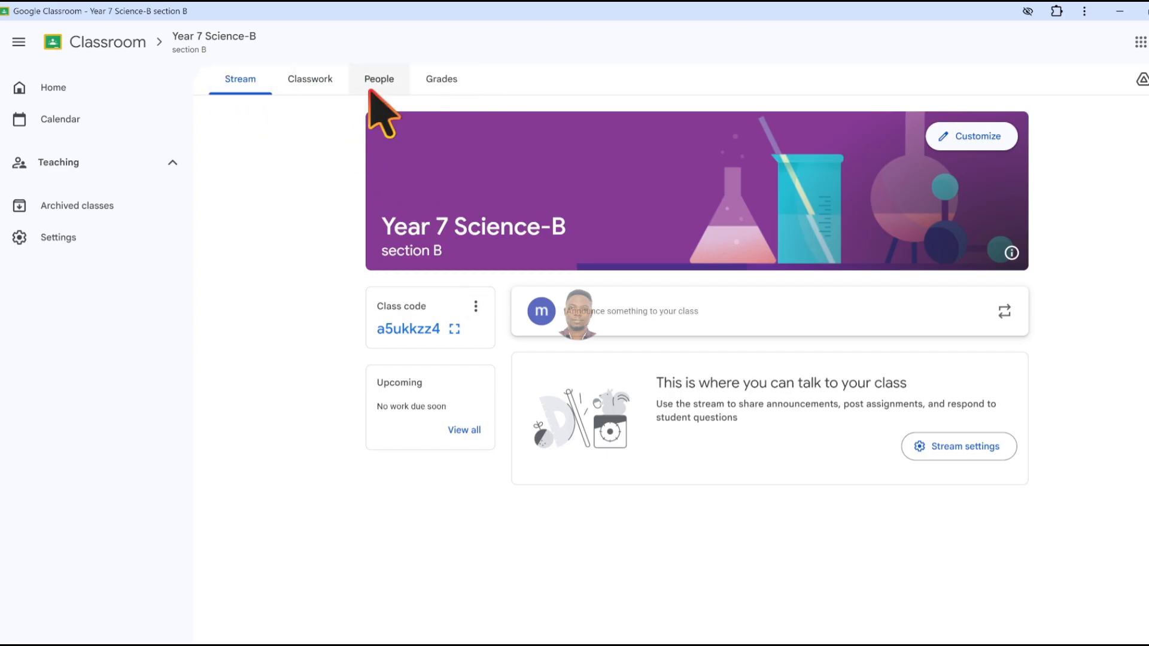
Add a topic named "Classification and species" to the classwork of the class
click(313, 89)
click(503, 125)
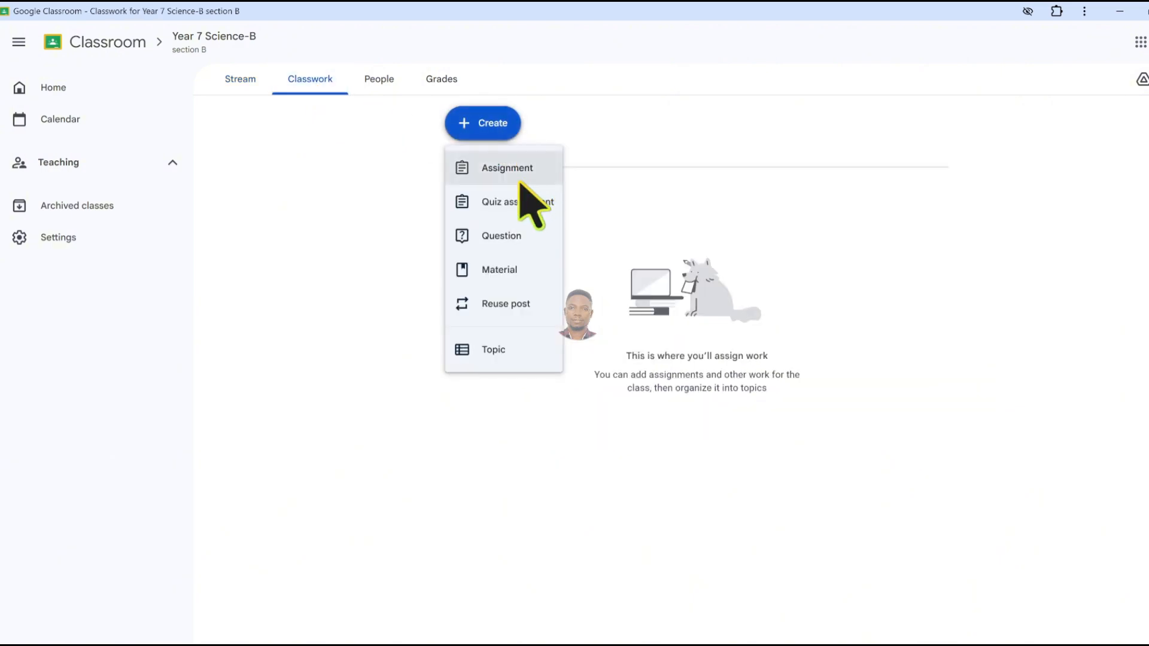
click(509, 354)
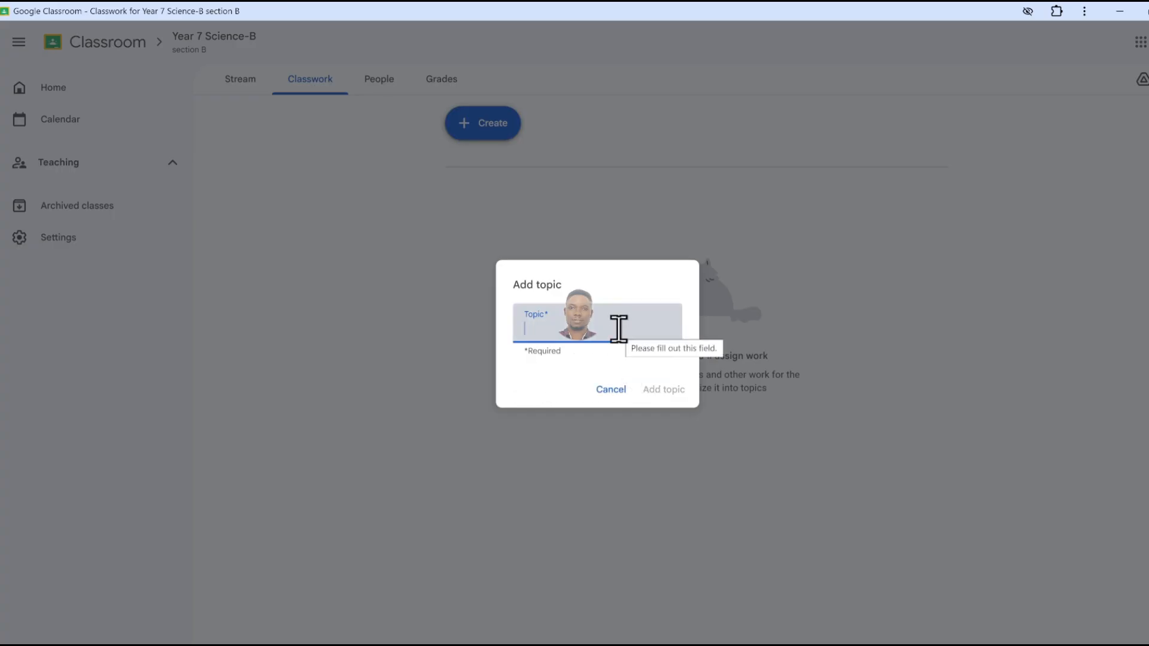
text(Classification and species)
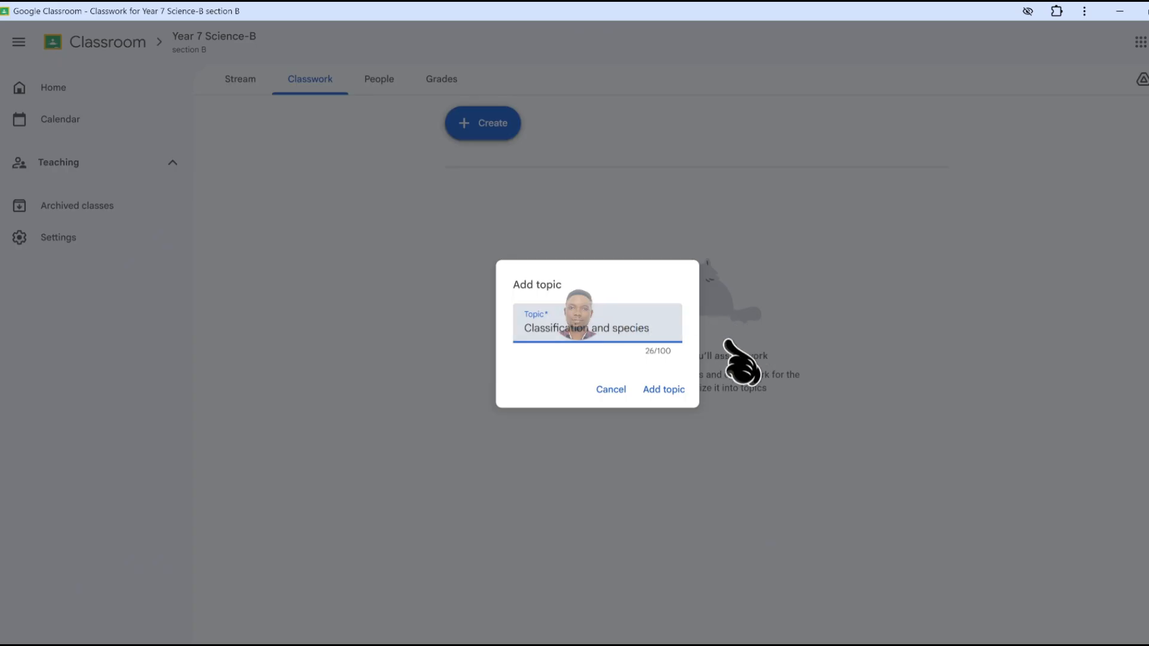
click(678, 395)
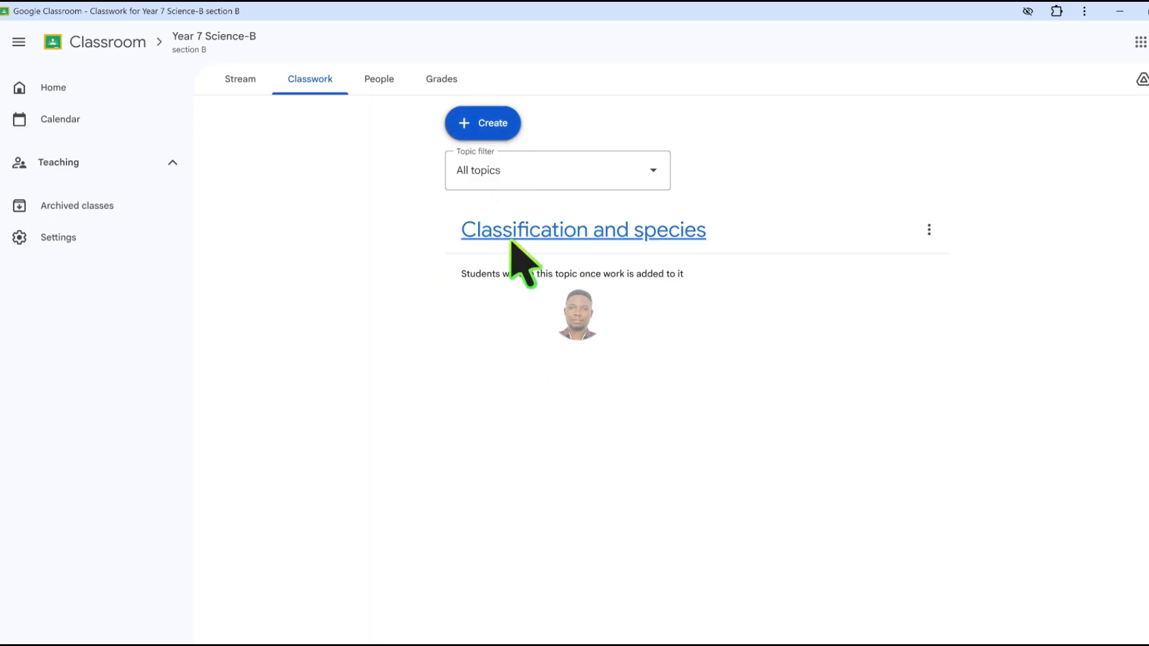
click(504, 127)
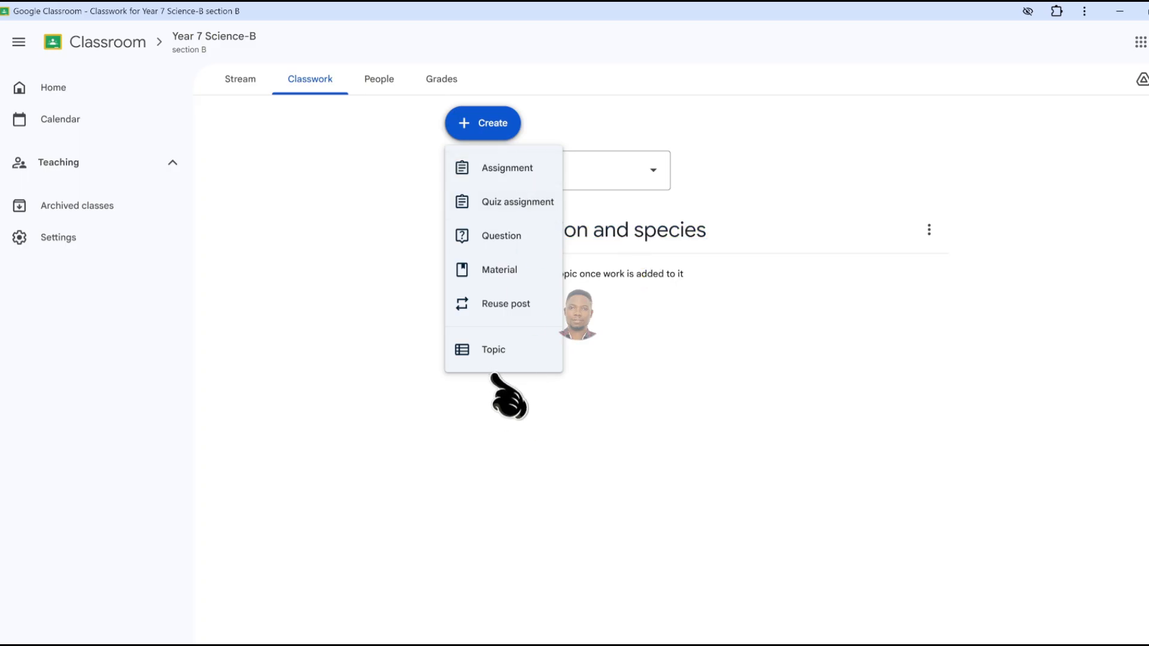
click(639, 327)
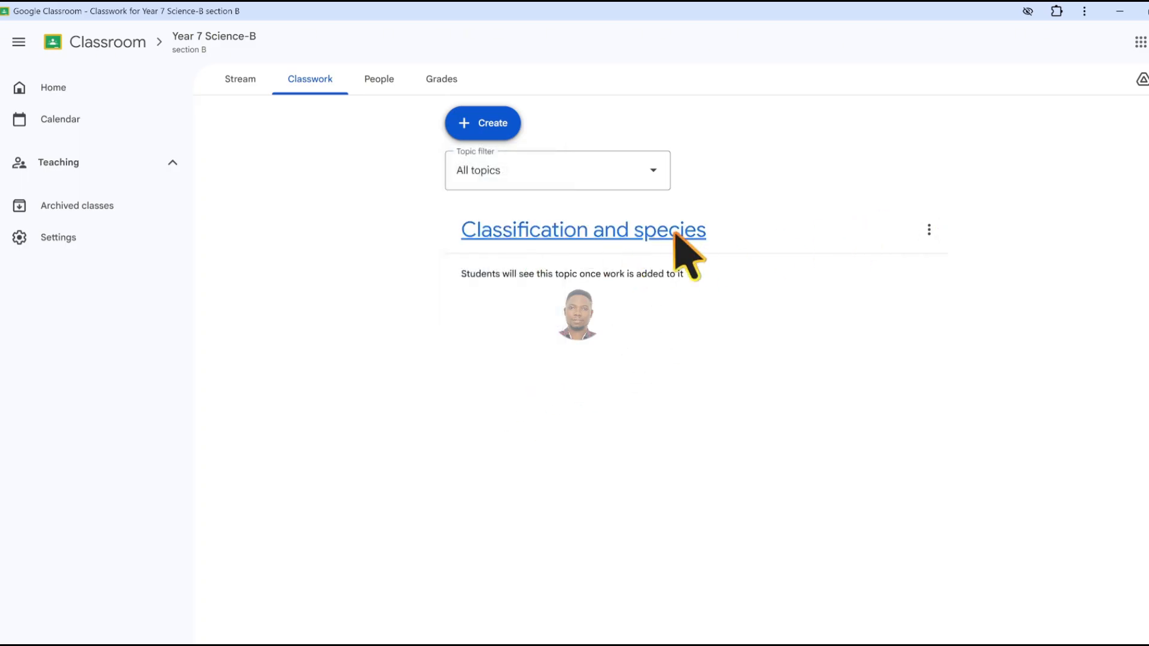
click(929, 230)
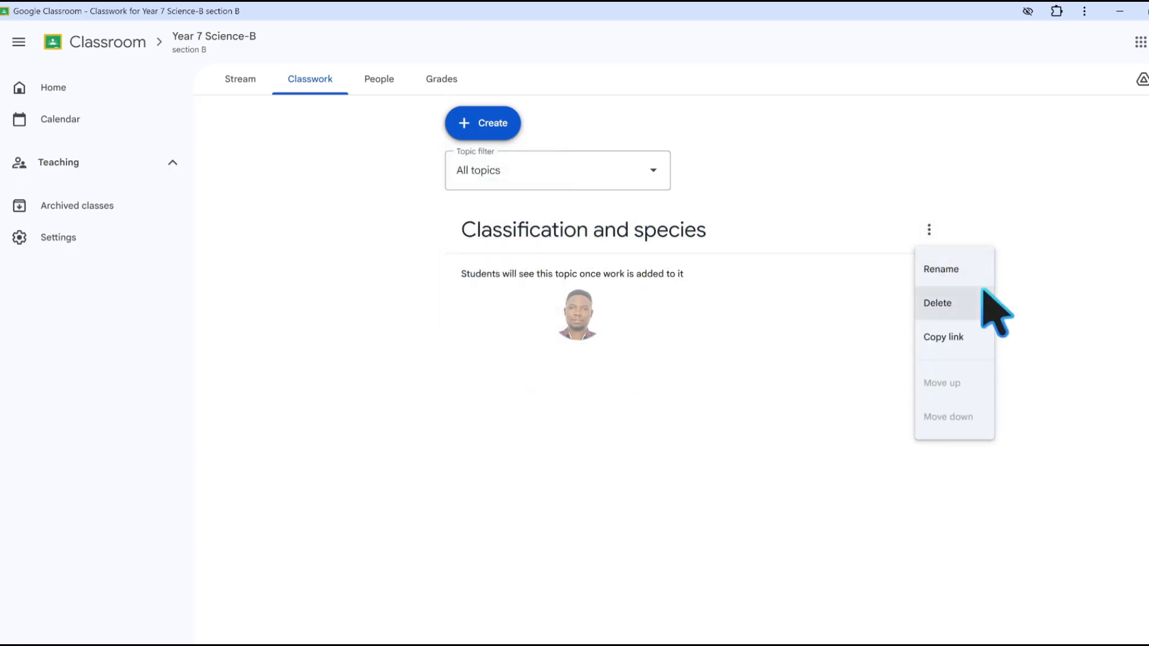
click(638, 328)
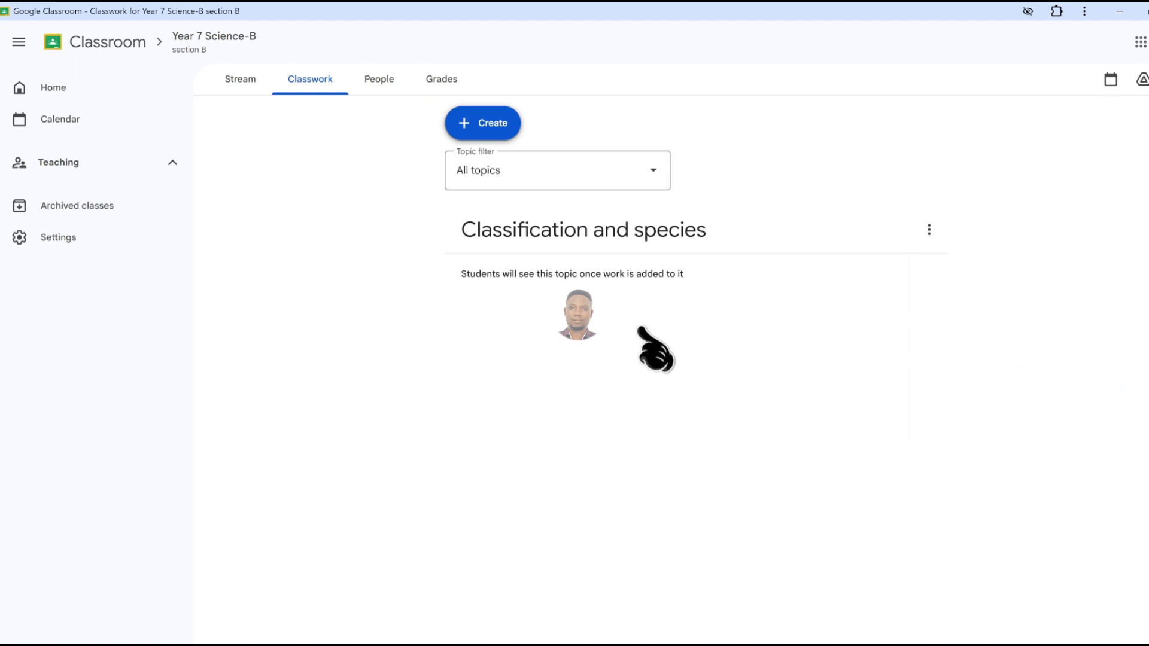
Create a new assignment in the classwork and title it "assignment -02", leaving the instructions empty
click(488, 127)
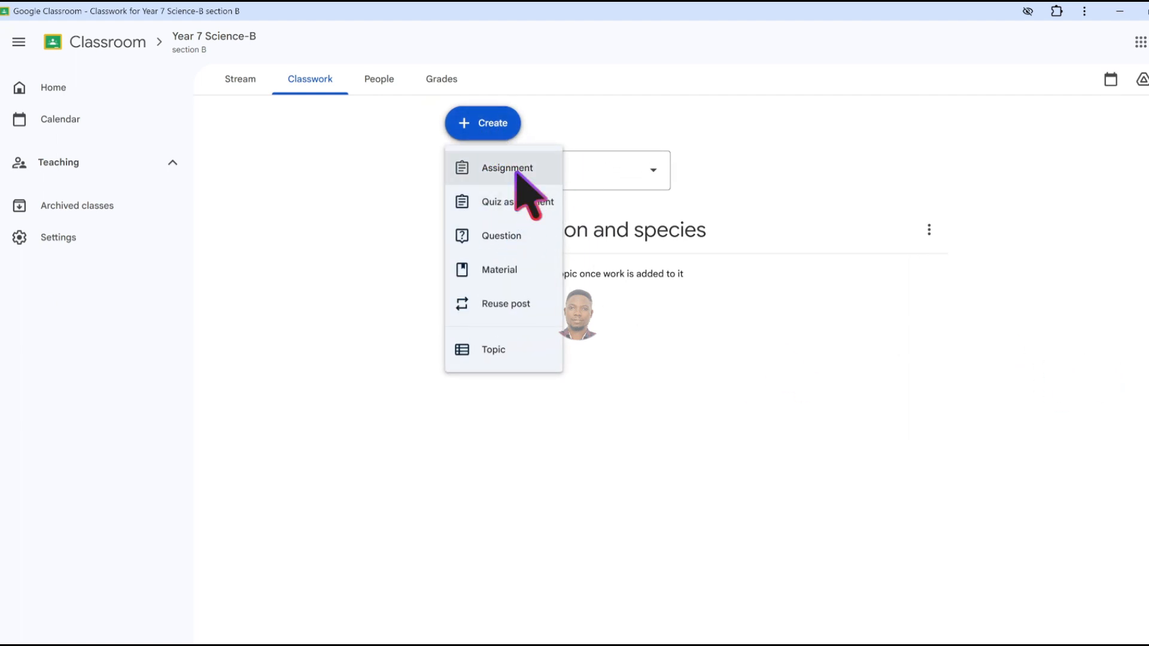
click(576, 253)
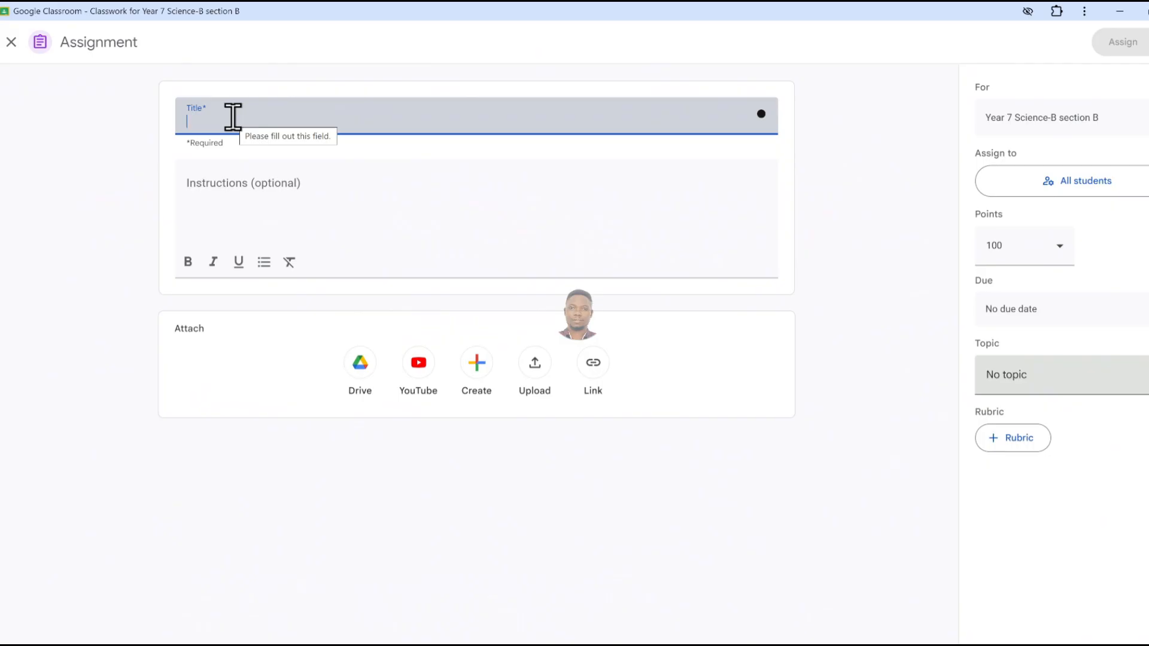
text(S)
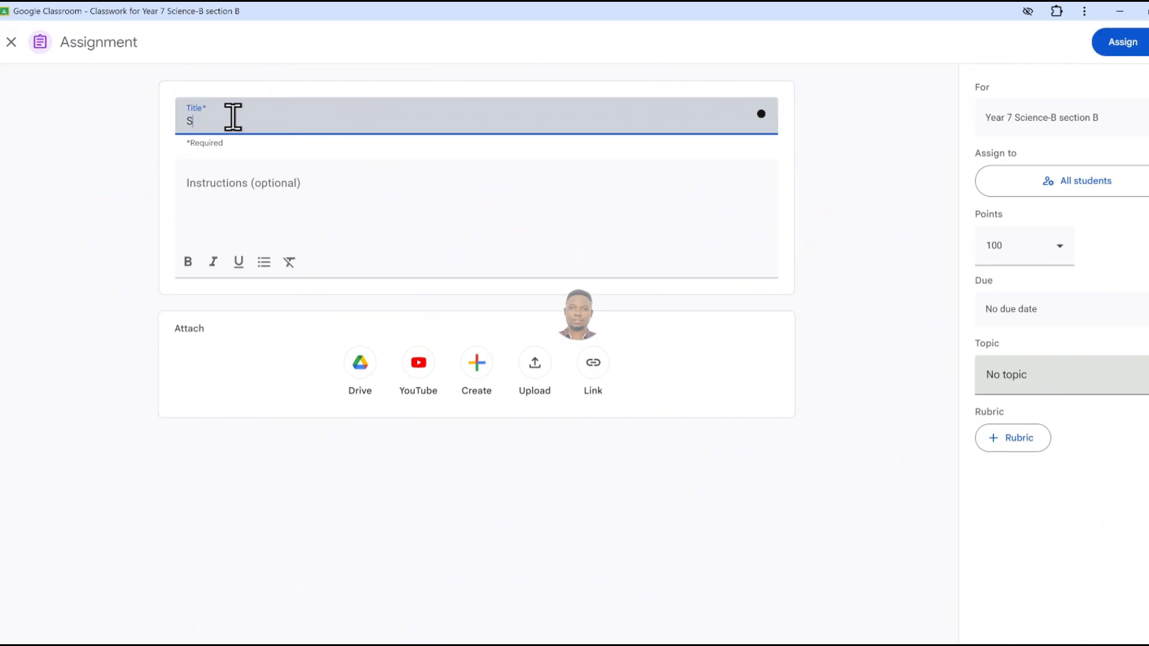
key(BackSpace)
key(BackSpace)
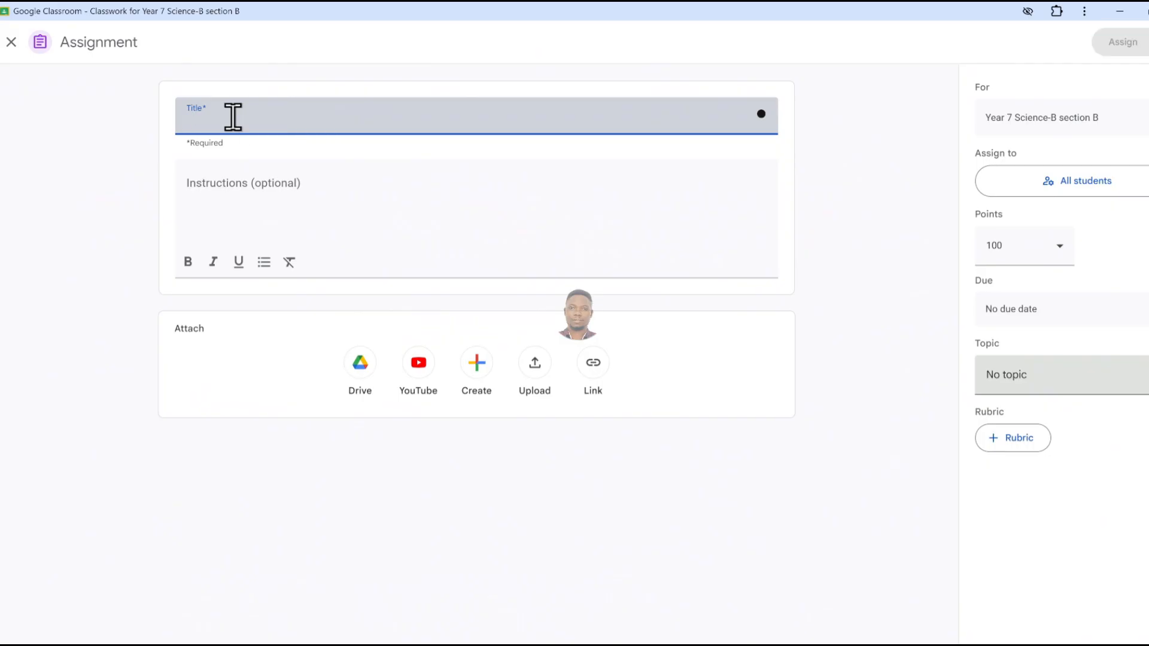
text(assignment -02)
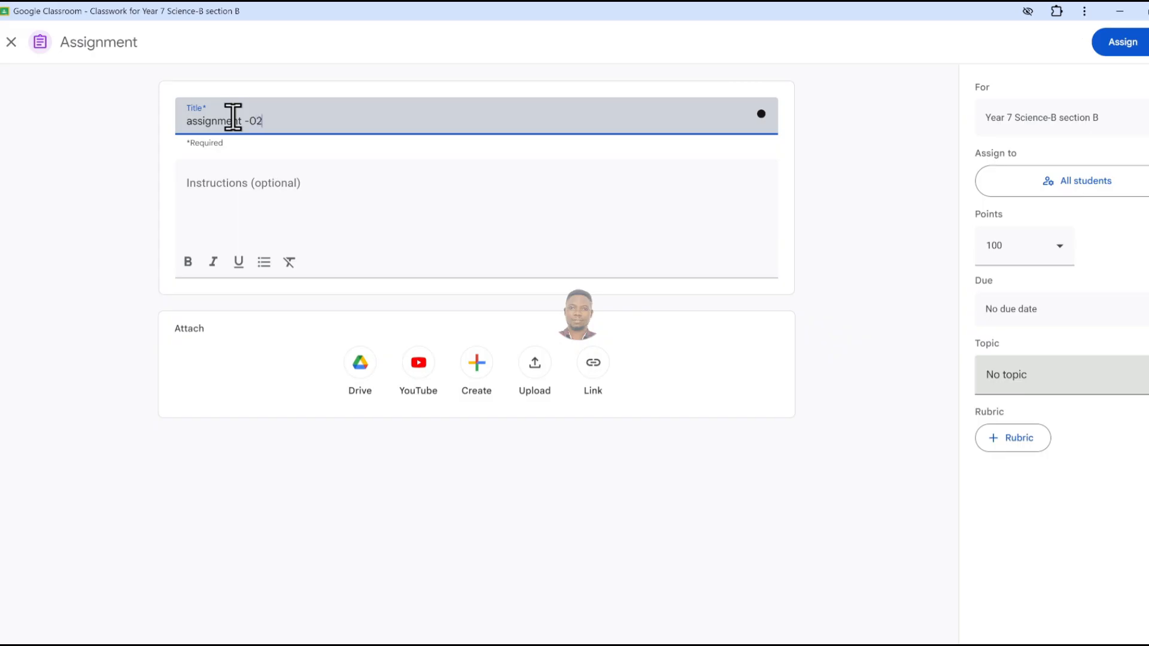
click(260, 192)
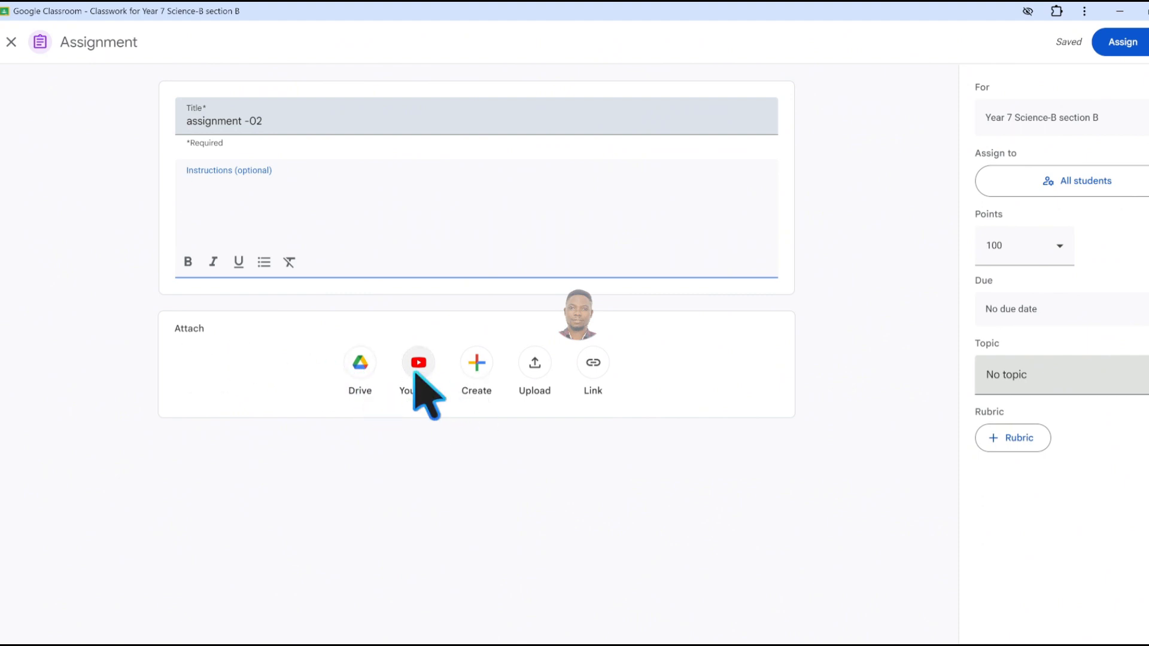
Look through the file types that can be created as attachments and the Drive upload options, without attaching anything
click(480, 366)
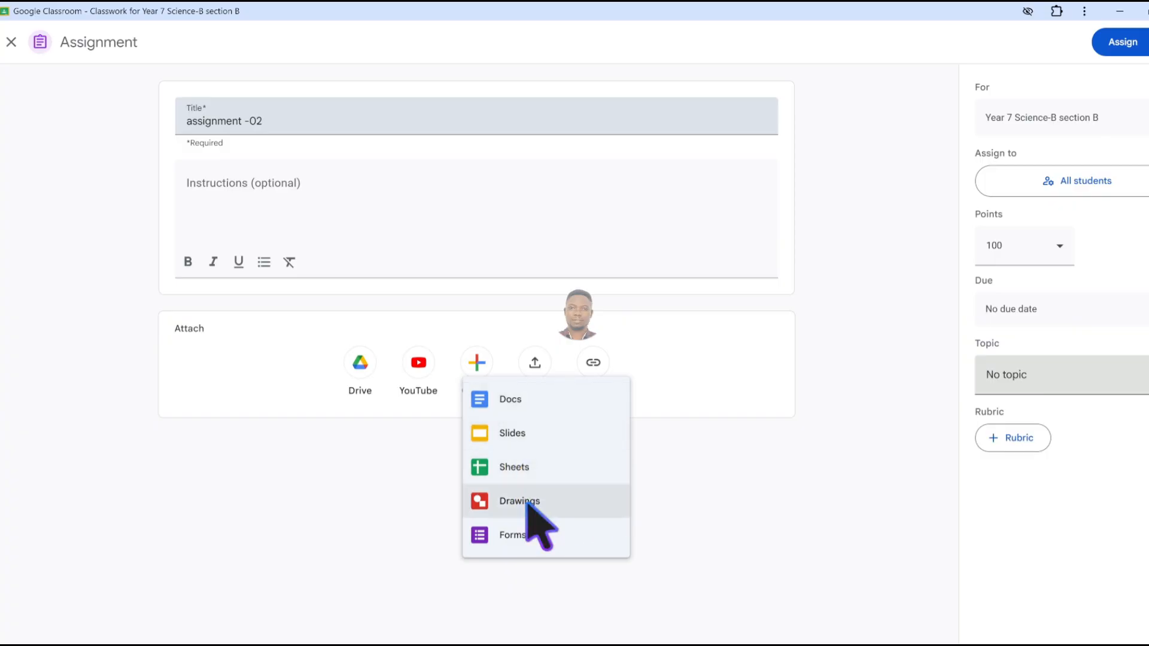
click(706, 522)
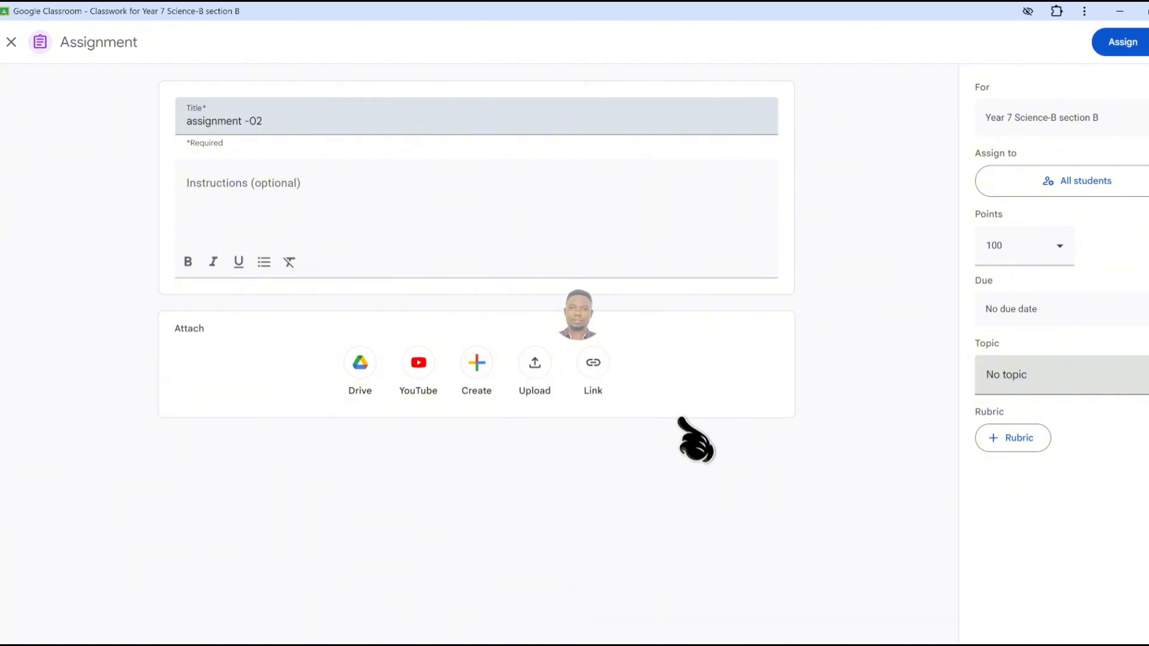
click(538, 369)
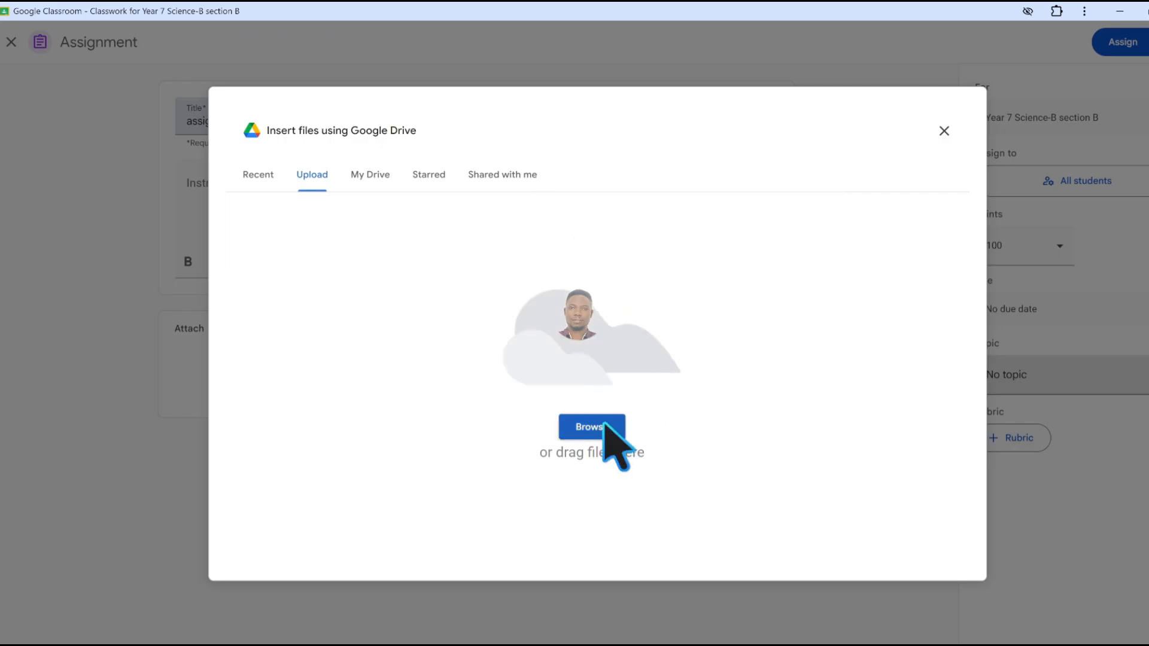
click(371, 181)
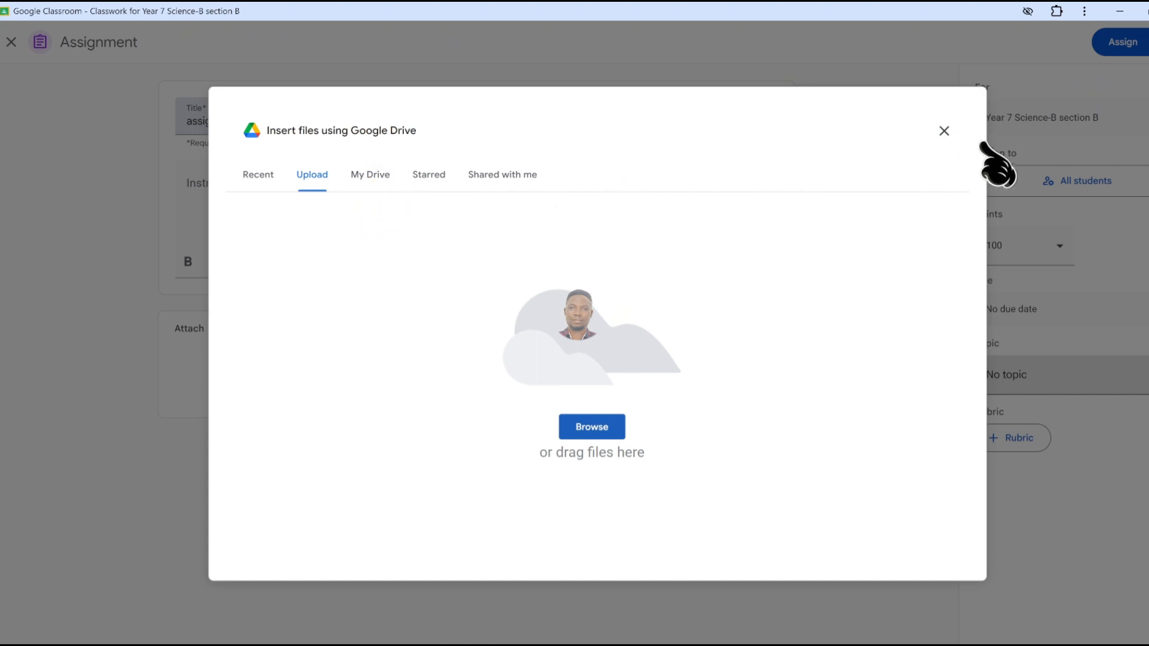
click(945, 130)
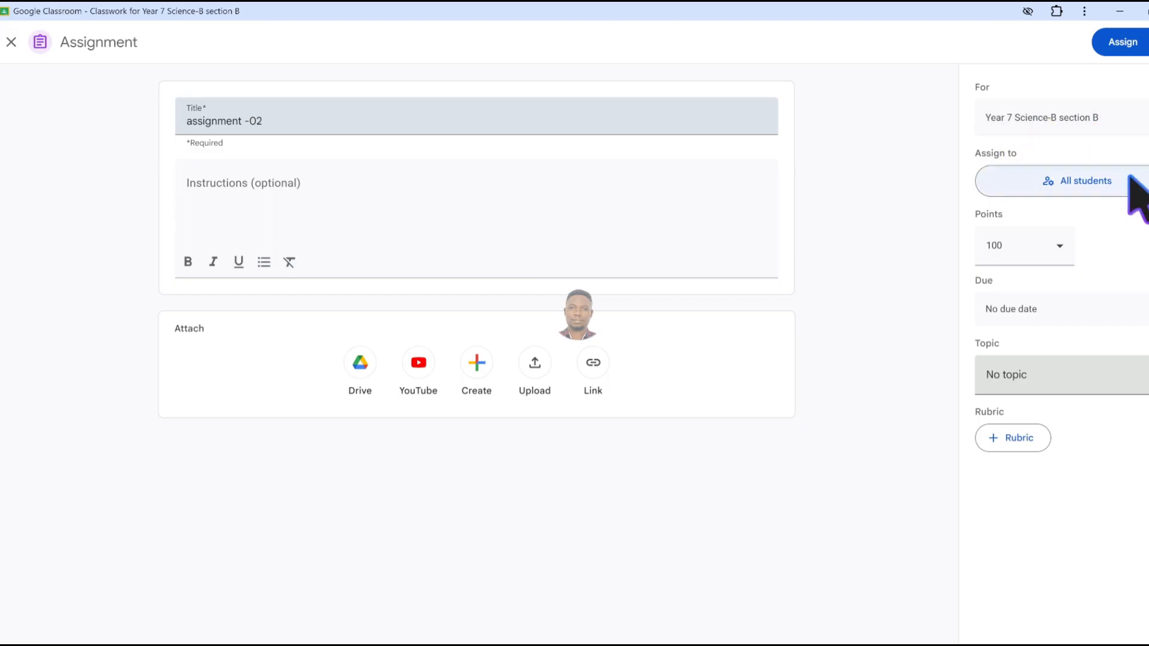
Check which classes the assignment can be posted to, keep Year 7 Science-B, and set the points to 10
click(1145, 118)
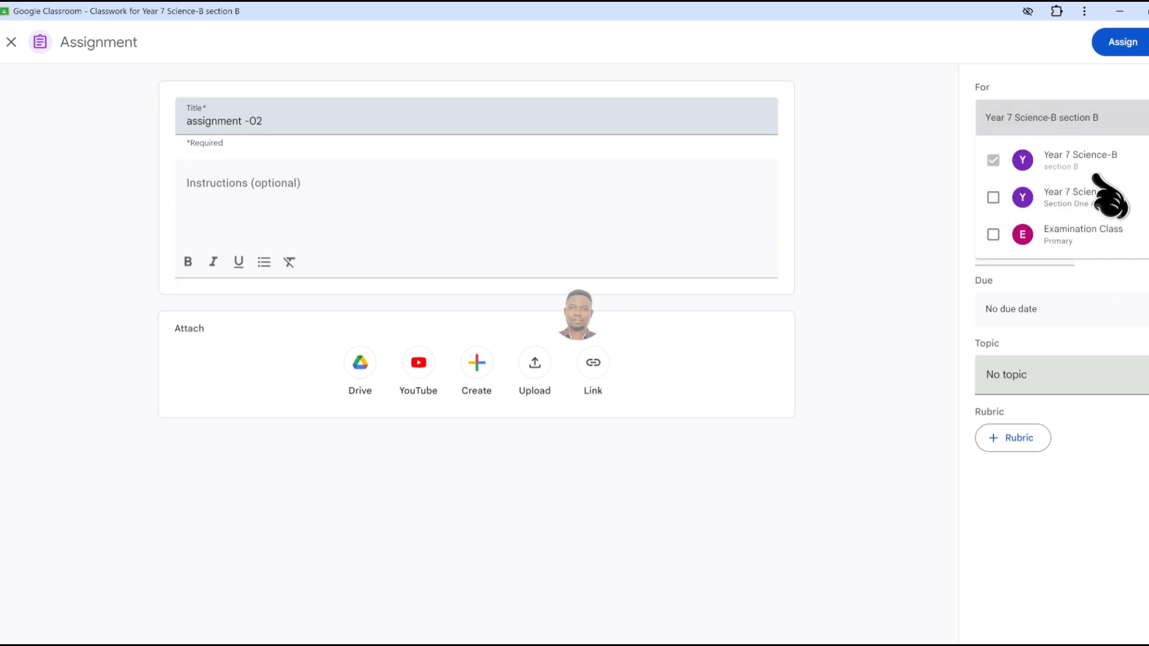
click(865, 150)
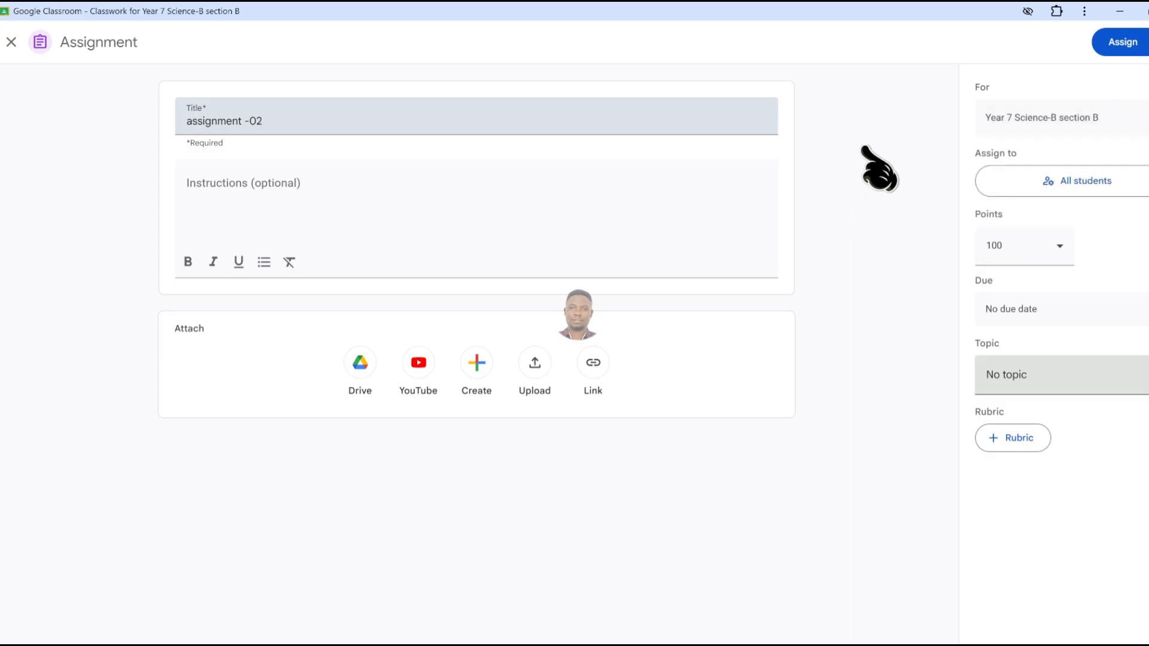
click(1060, 249)
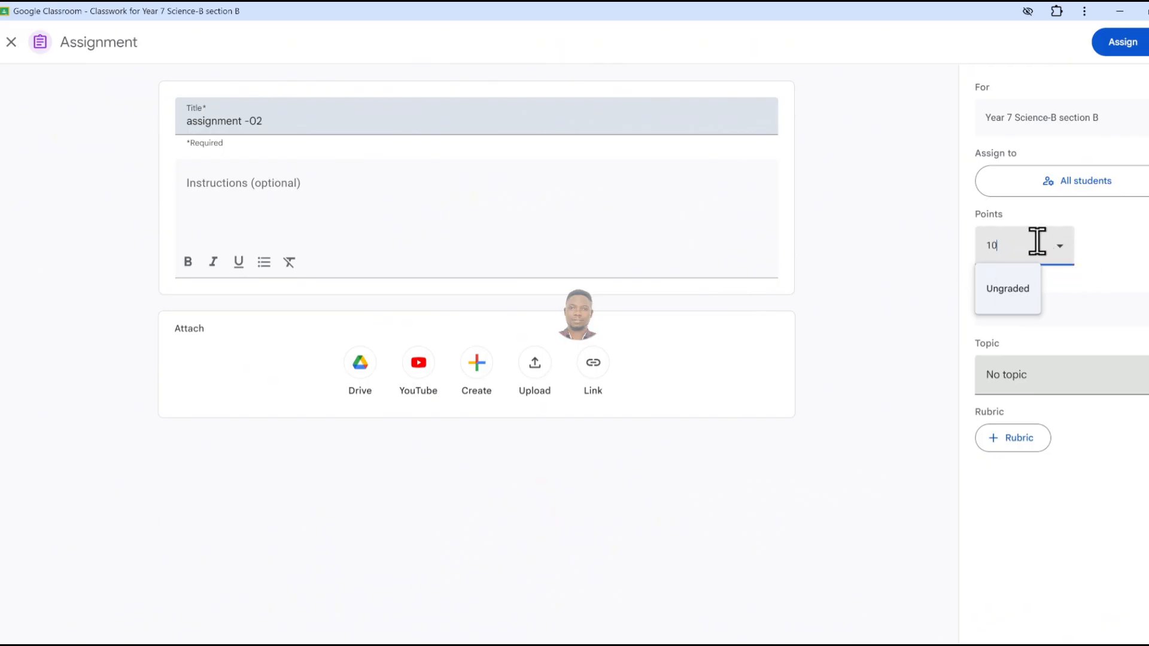
click(915, 267)
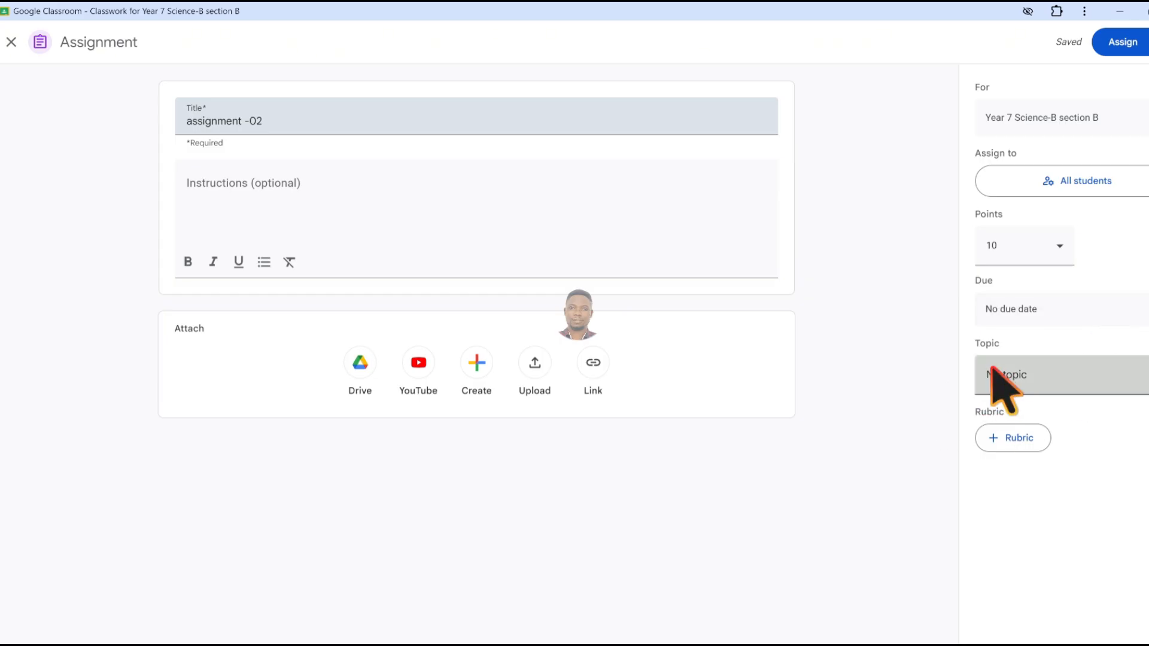
Review the assignment's topic choices and its assign, schedule and draft options, leaving them unchanged
click(1102, 375)
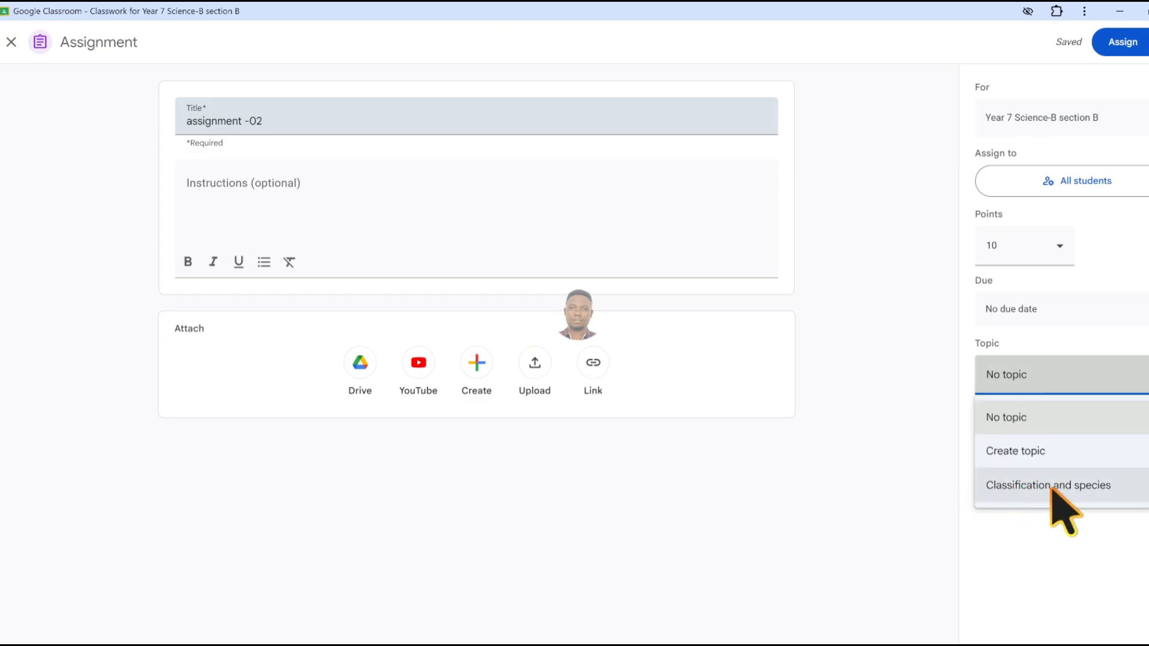
click(885, 468)
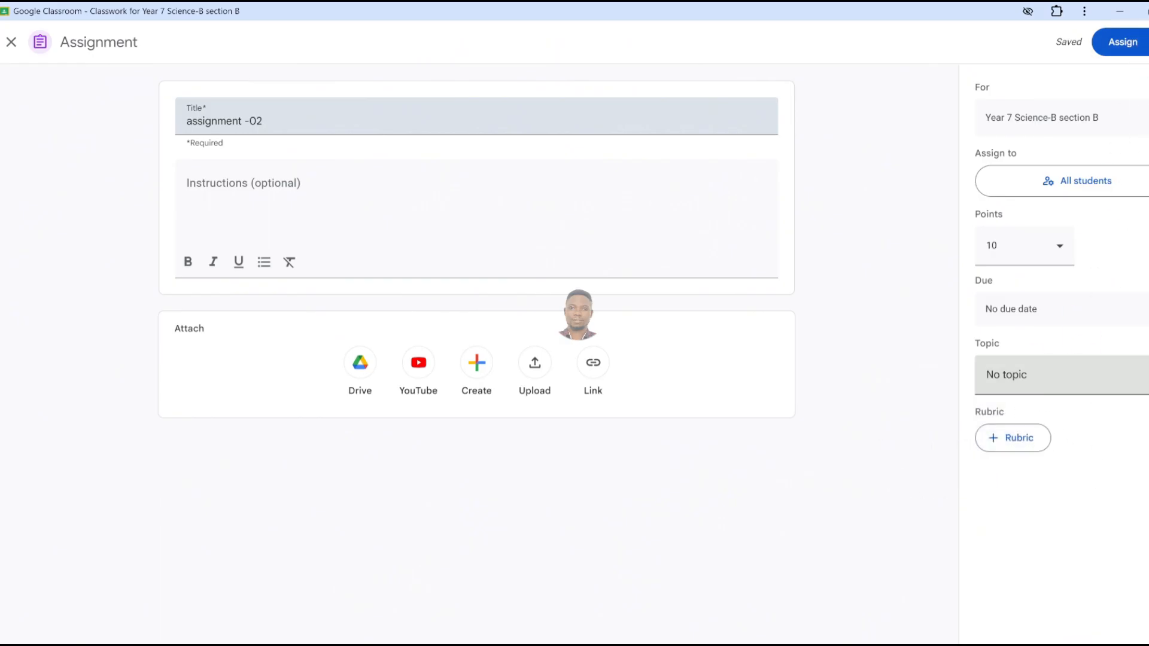
click(1146, 42)
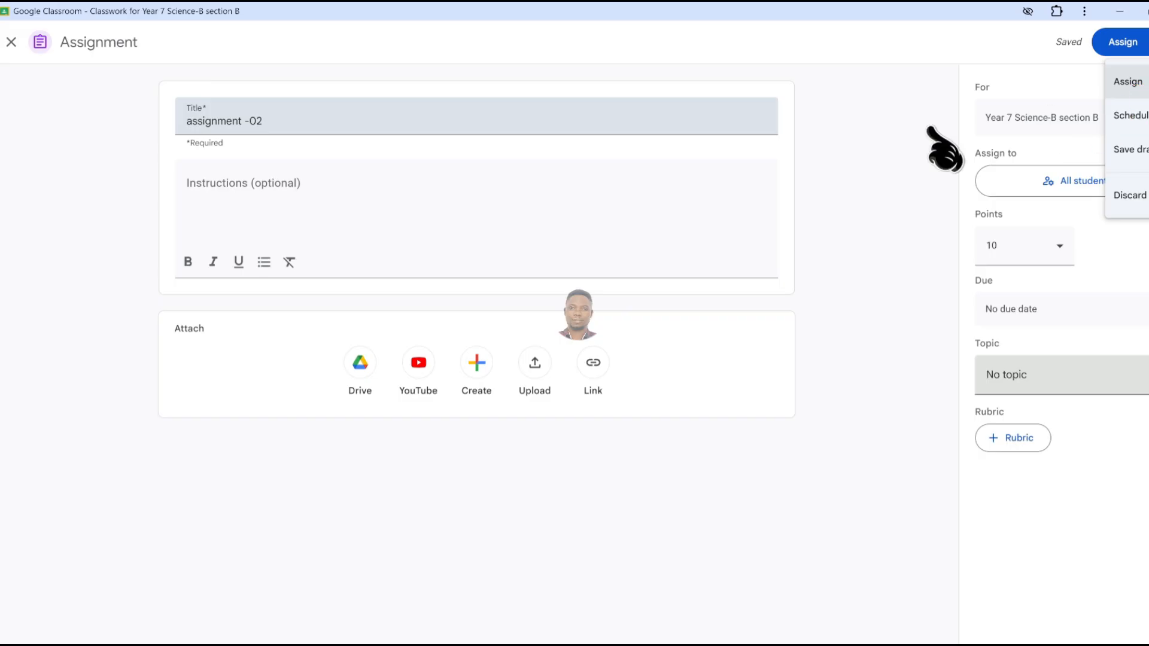
click(906, 119)
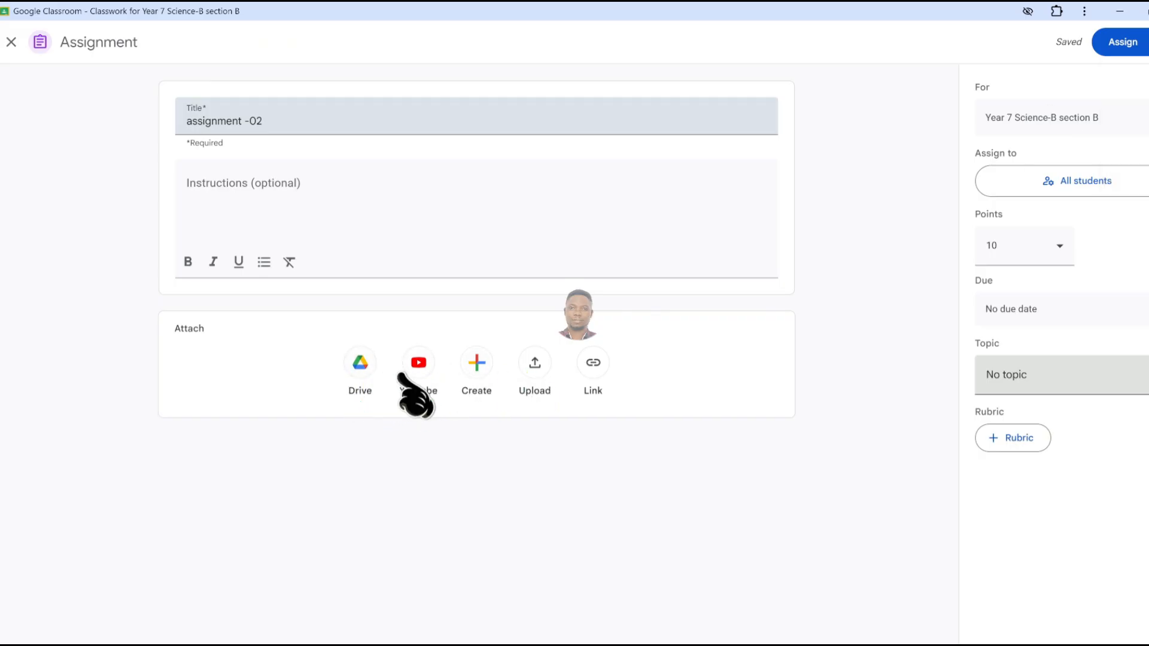
Attach the recent Drive file "[Template] Assigment-02-docx.docx" to the assignment
click(477, 362)
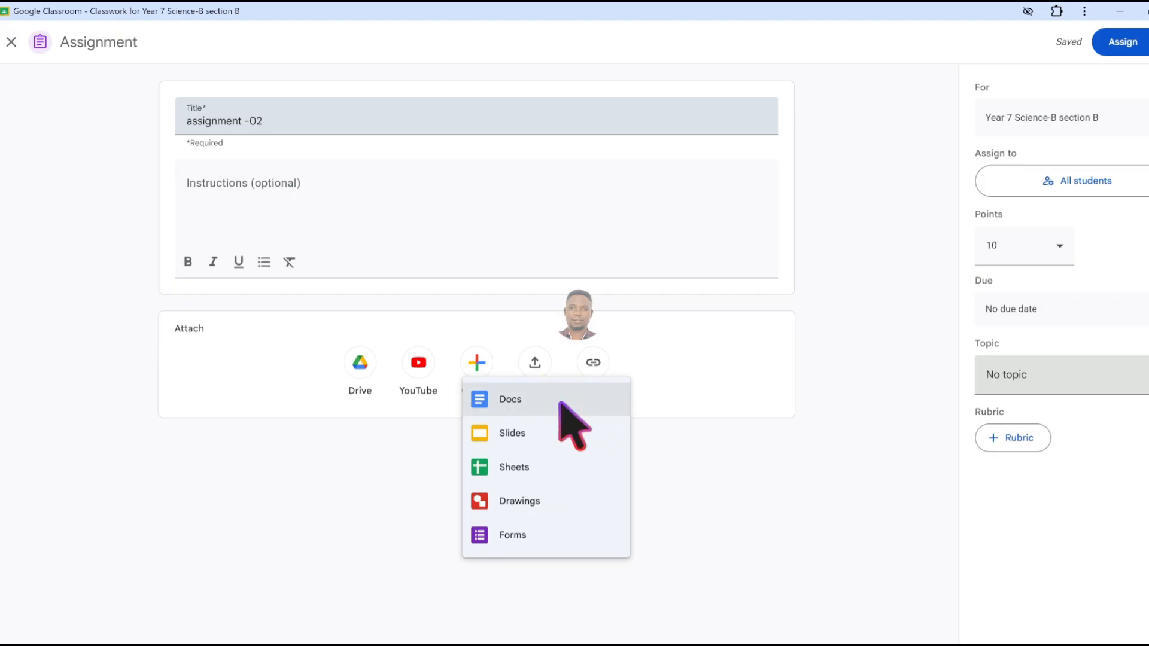
click(361, 363)
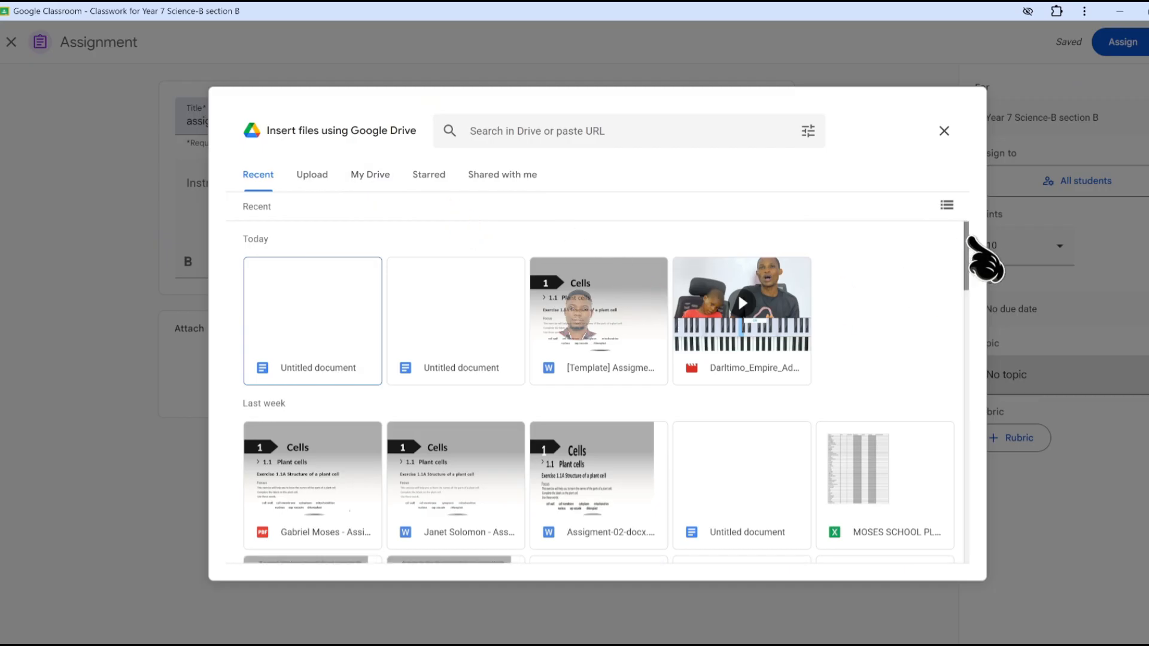
scroll(972, 264, down, 1)
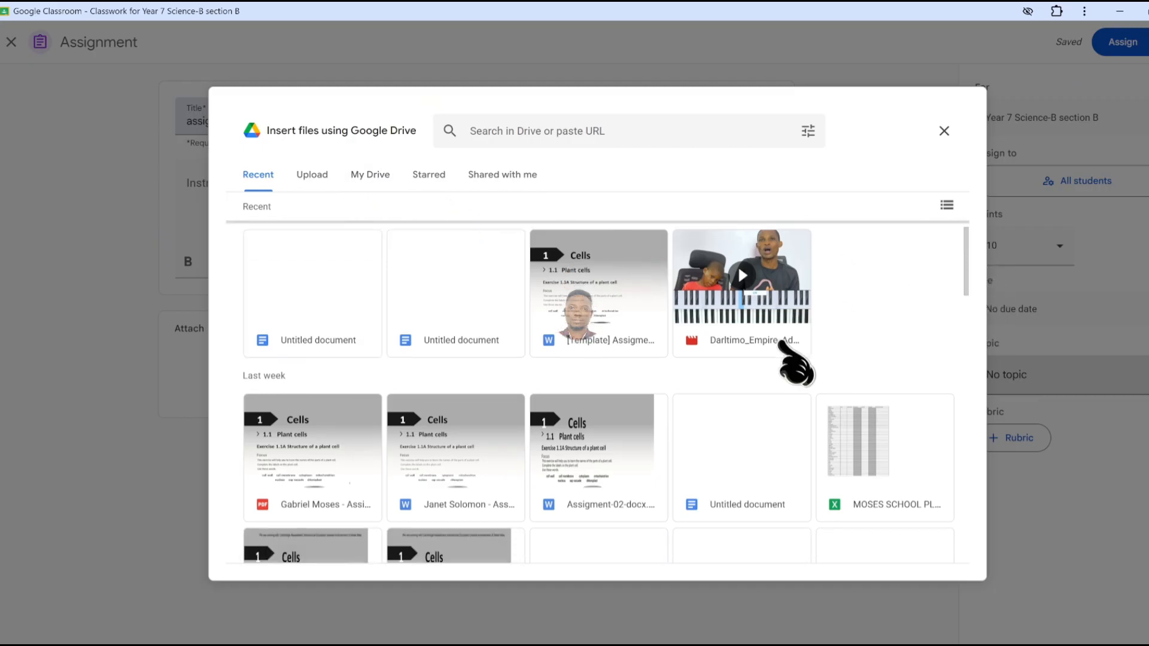
double_click(592, 282)
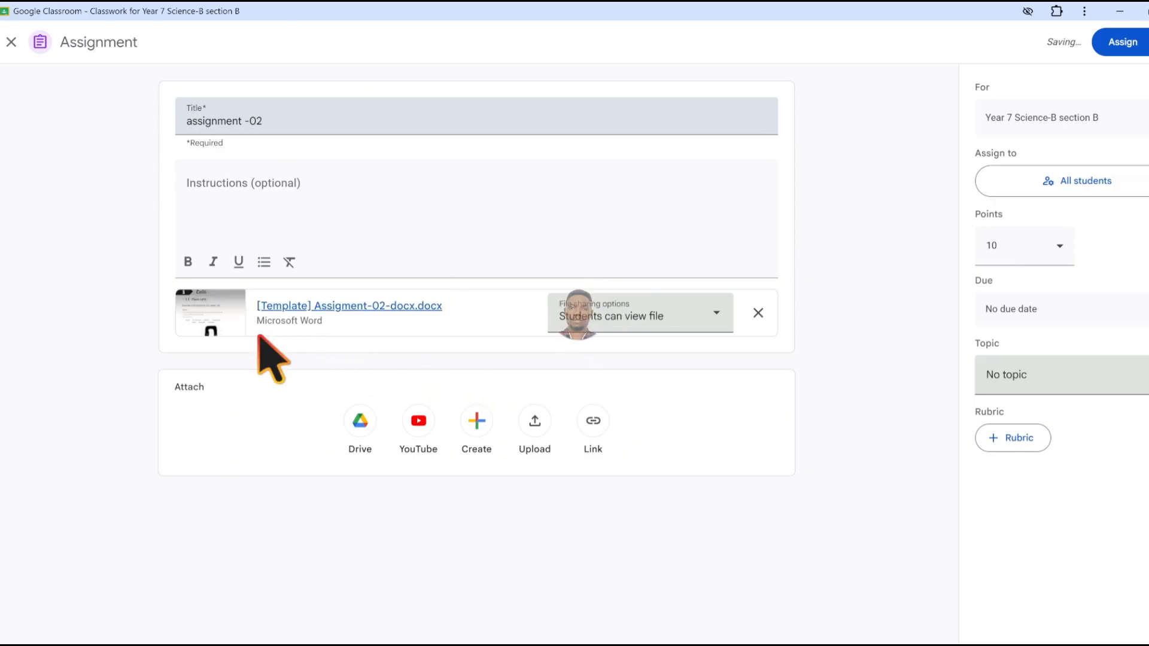
Set the attached Word file's sharing option to "Make a copy for each student"
click(717, 313)
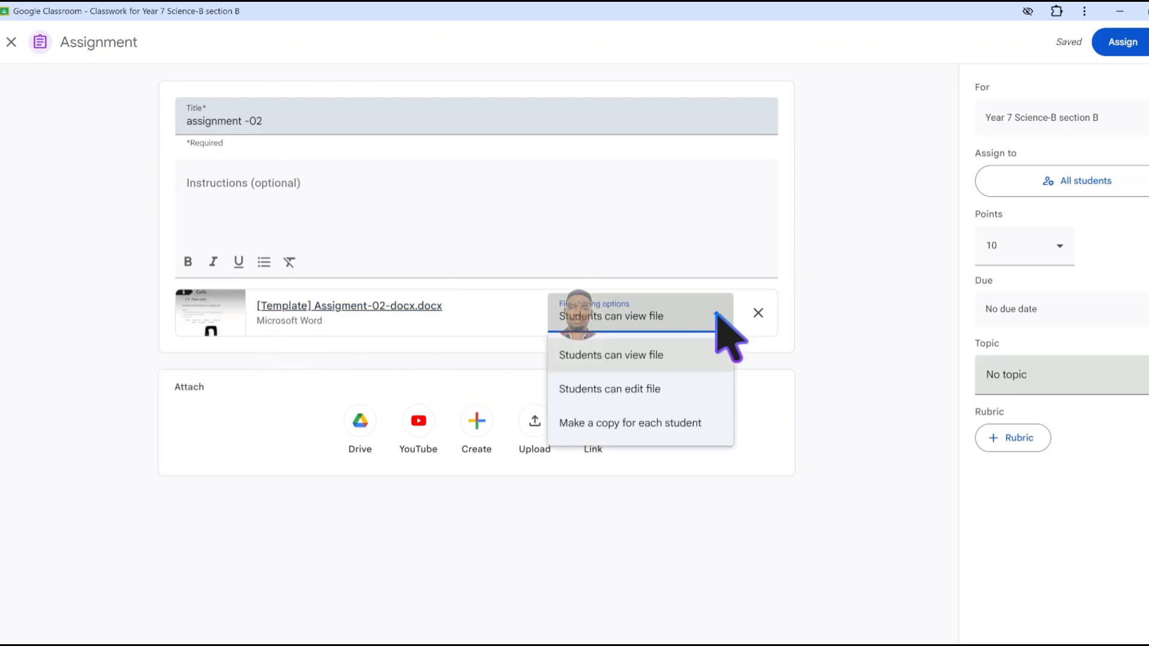
click(719, 315)
click(717, 313)
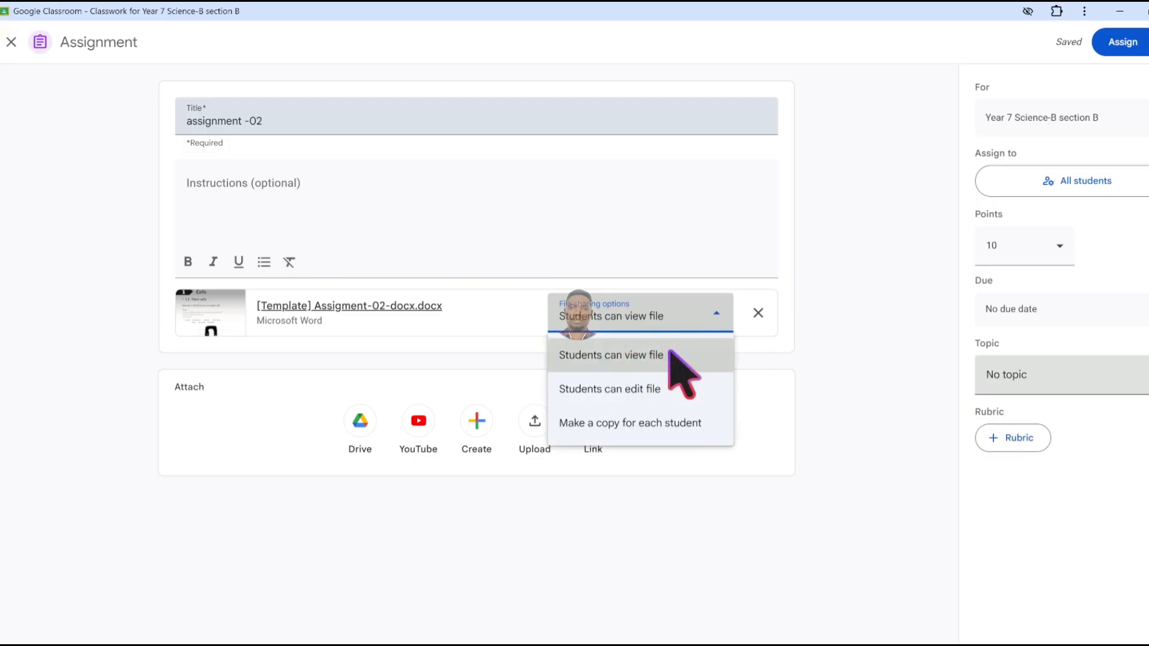
click(626, 425)
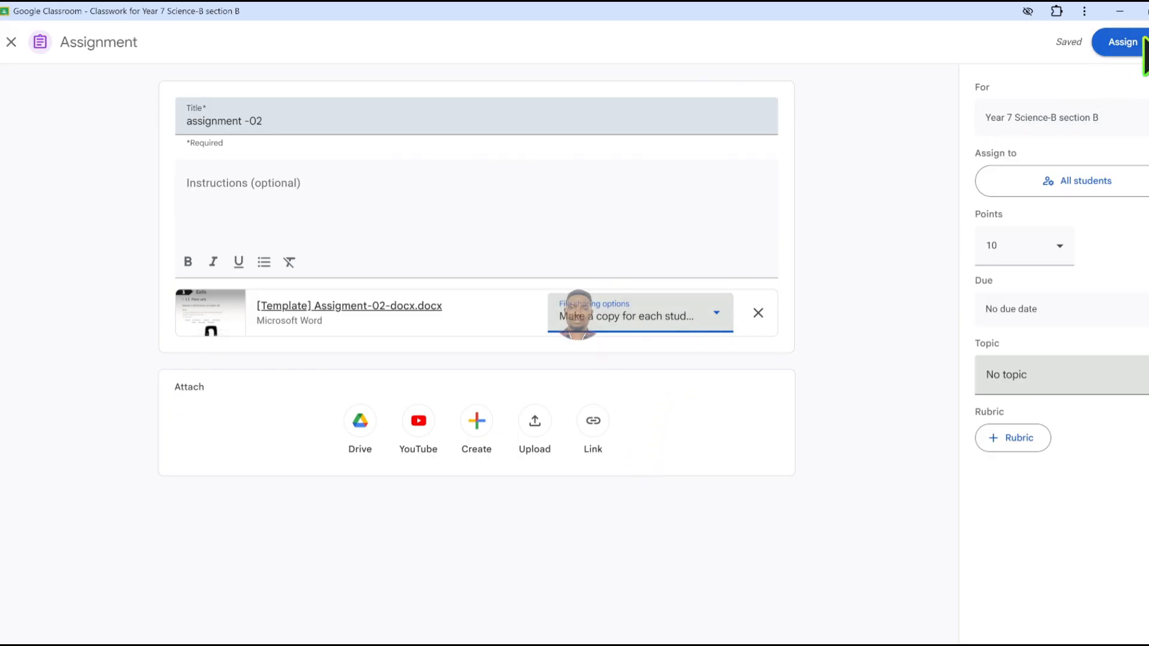
Recheck the attachment's sharing options and assign the assignment to all students of Year 7 Science-B
click(716, 317)
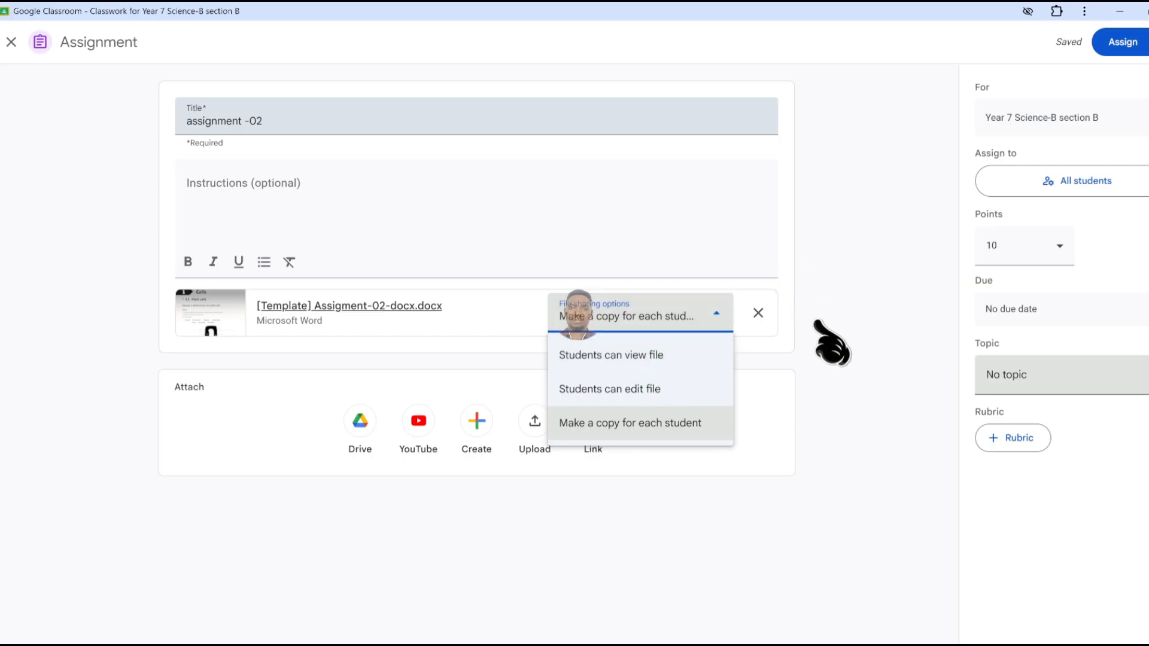
click(1124, 39)
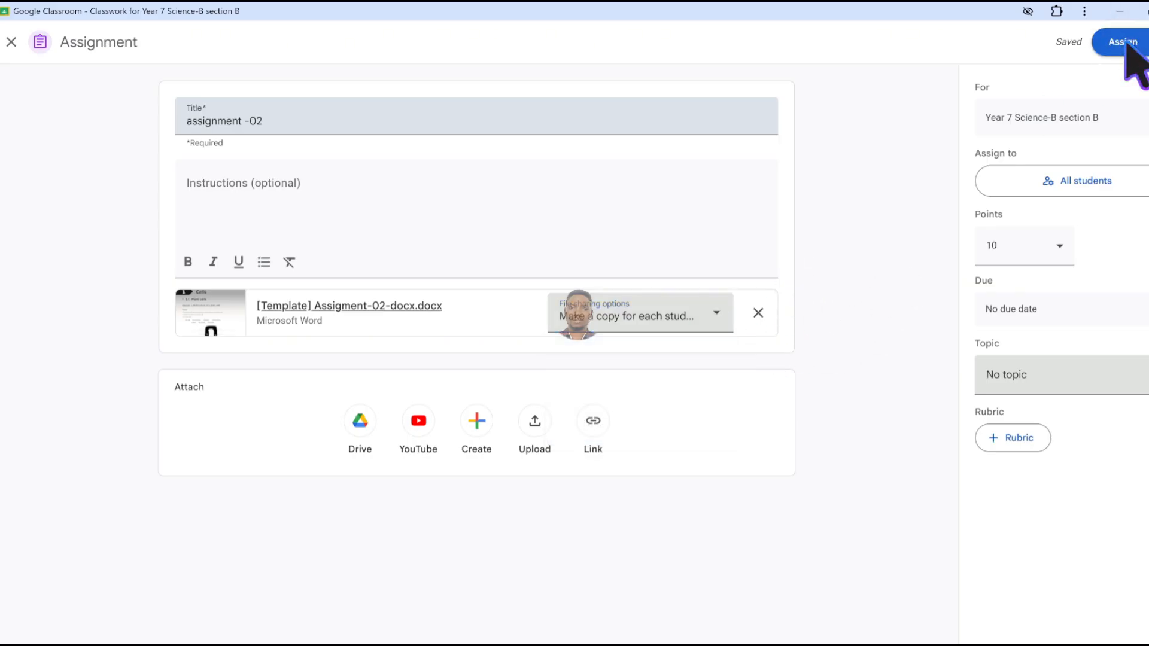
click(1127, 51)
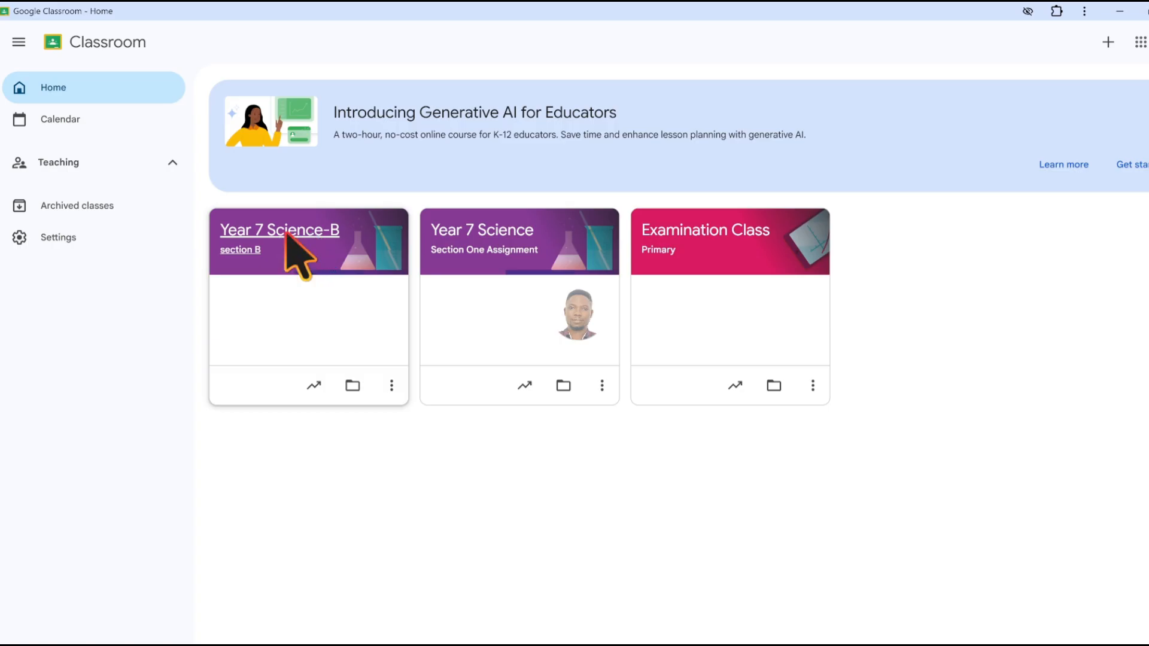
Reopen the Year 7 Science-B class from the home page and view the details of "assignment -02" in its classwork
click(292, 239)
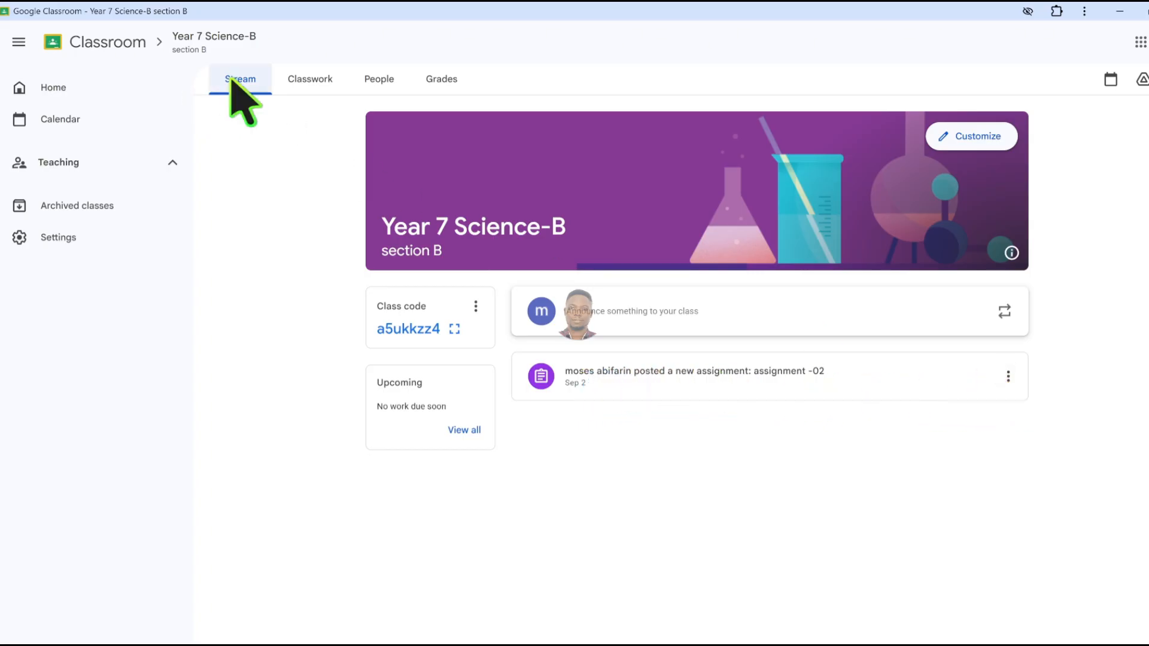
click(317, 80)
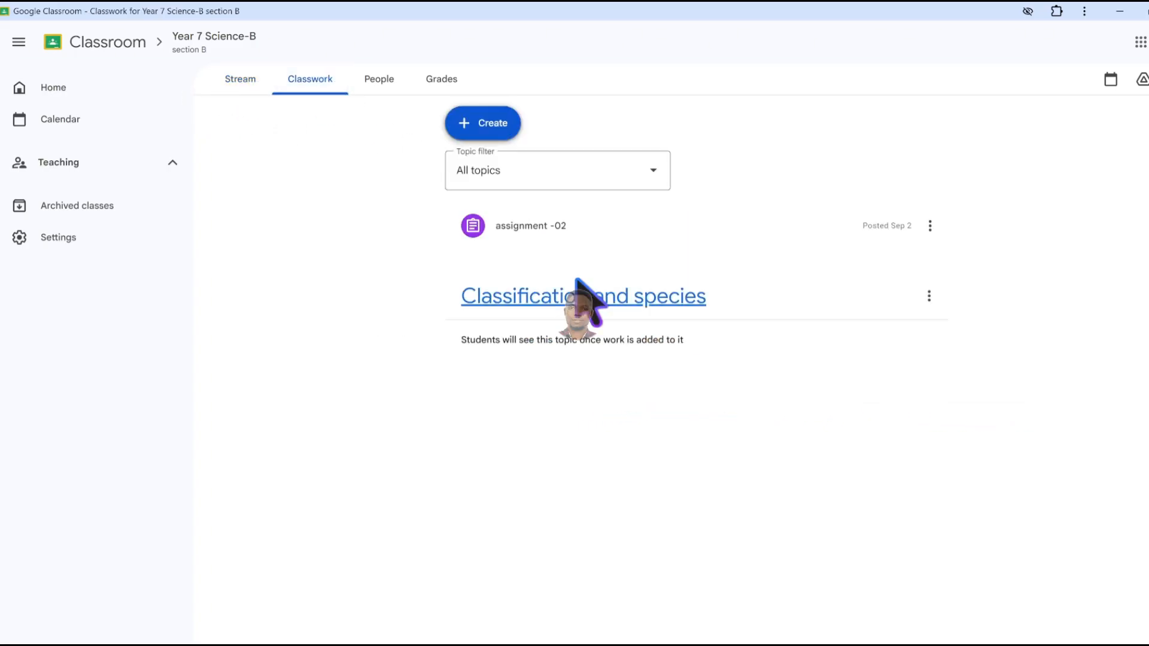
click(542, 230)
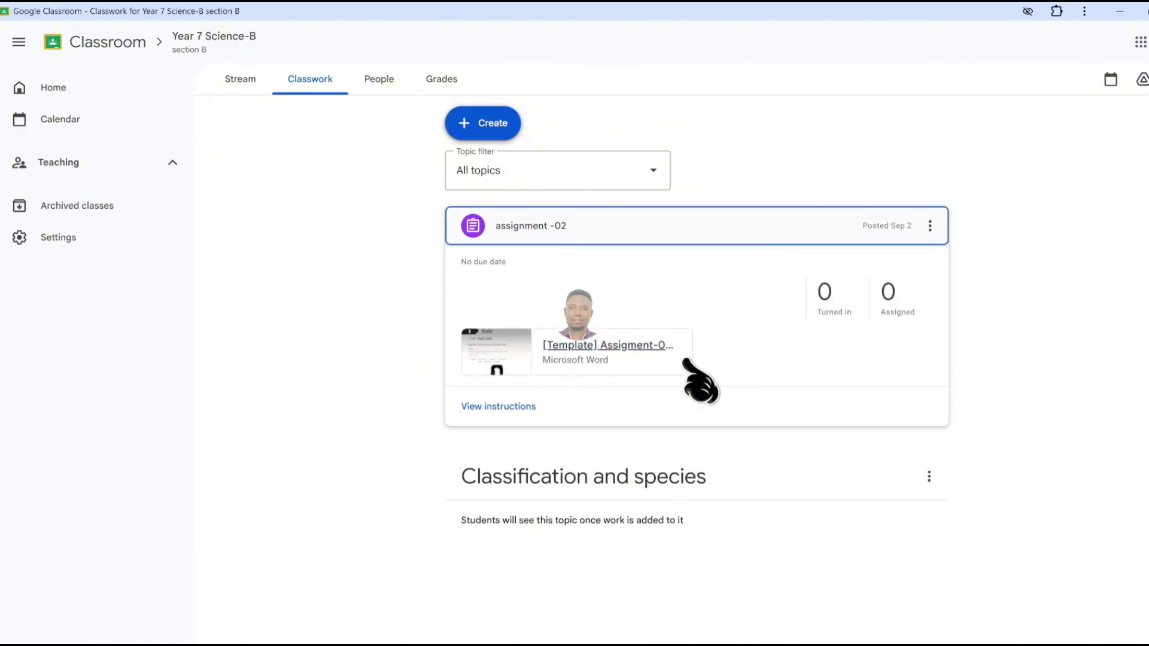